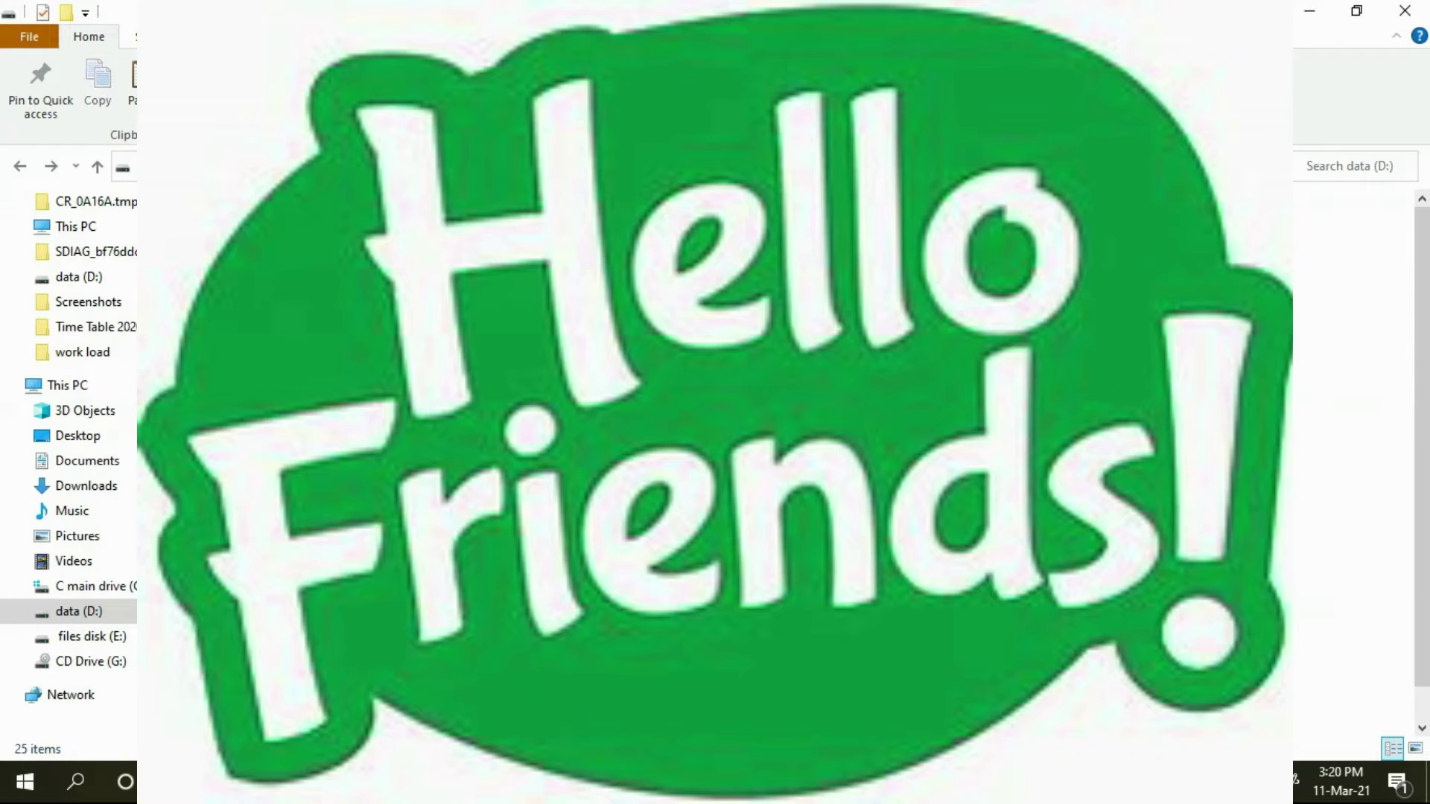
# Step: Create a new folder on the data (D:) drive
pyautogui.scroll(-3, 775, 446)
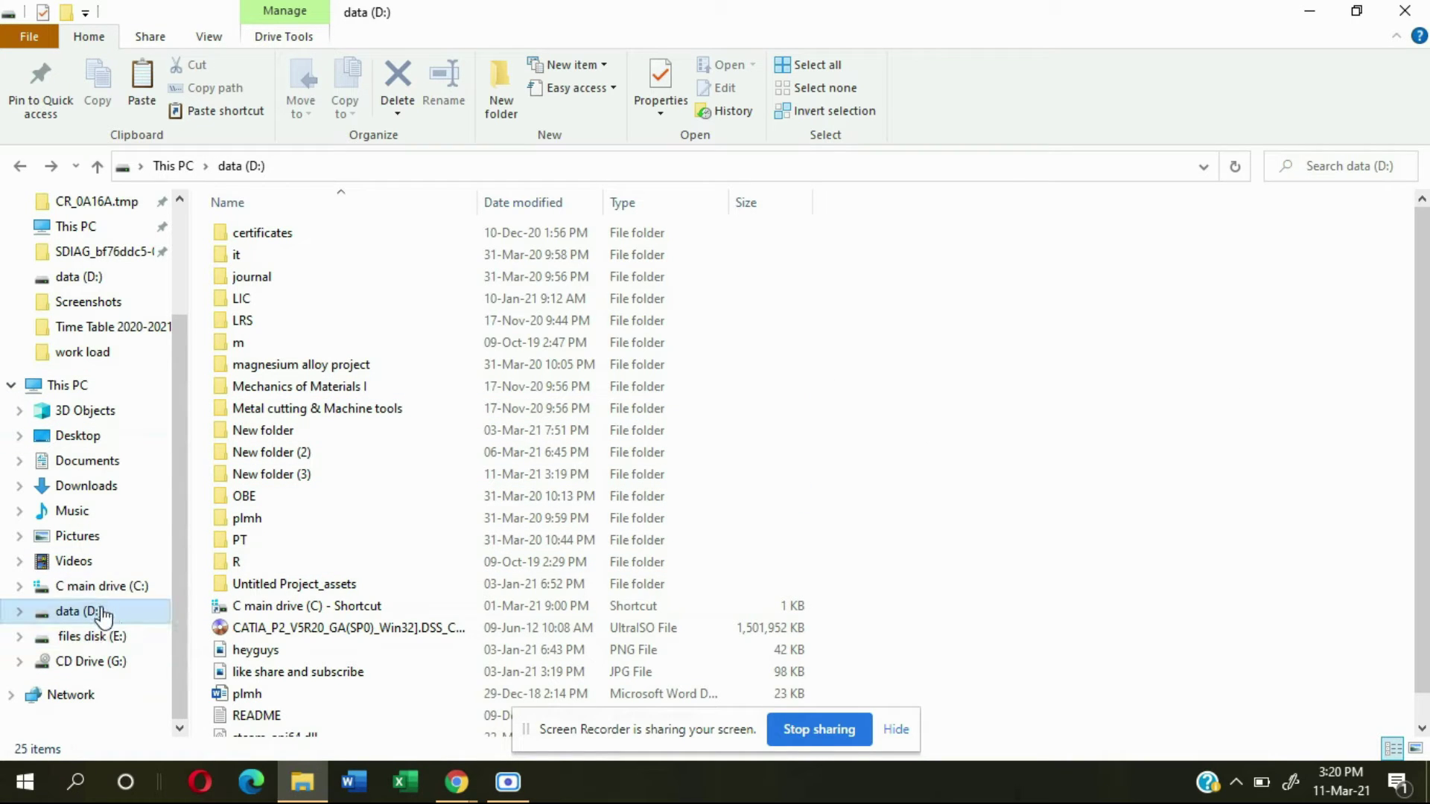
pyautogui.rightClick(1185, 307)
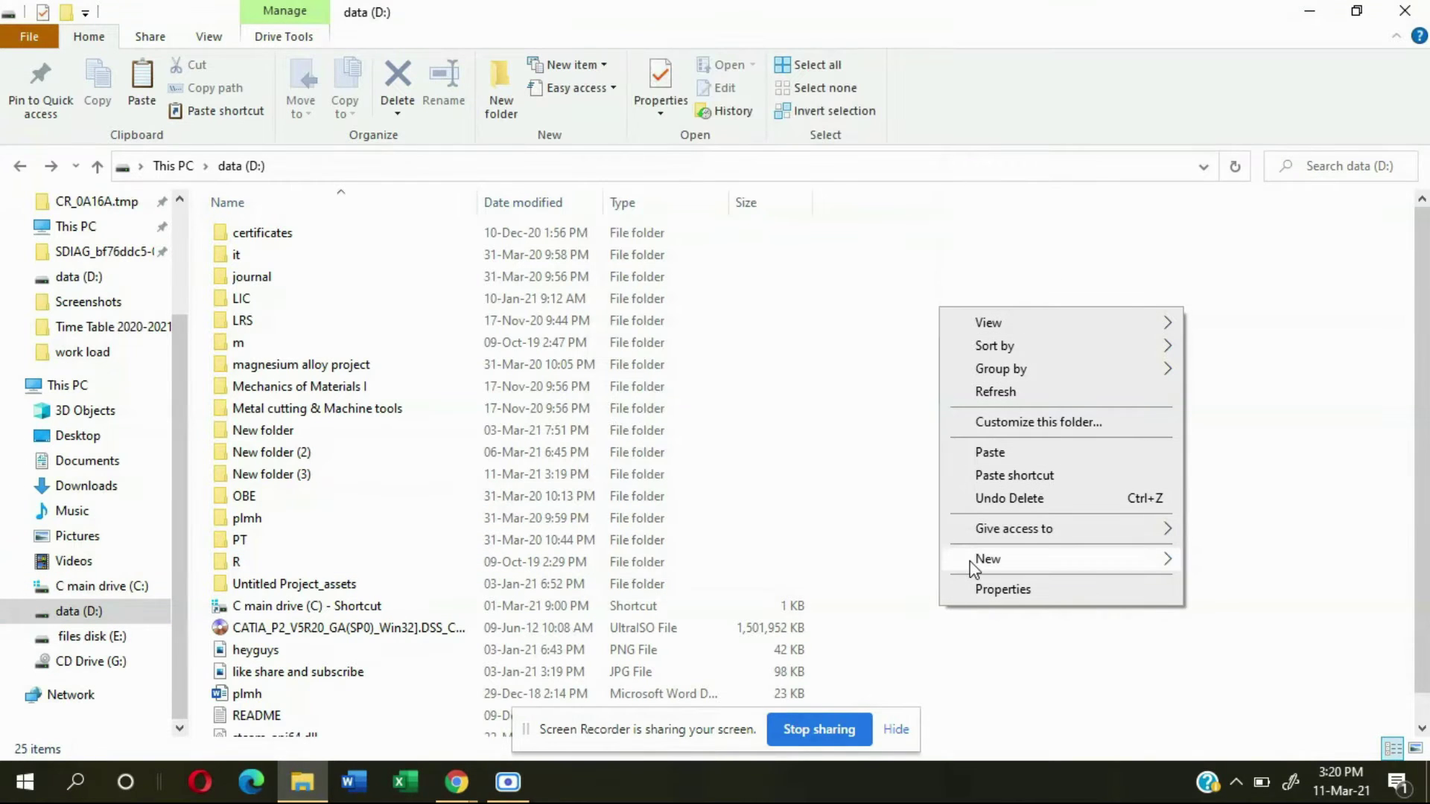
pyautogui.rightClick(1273, 482)
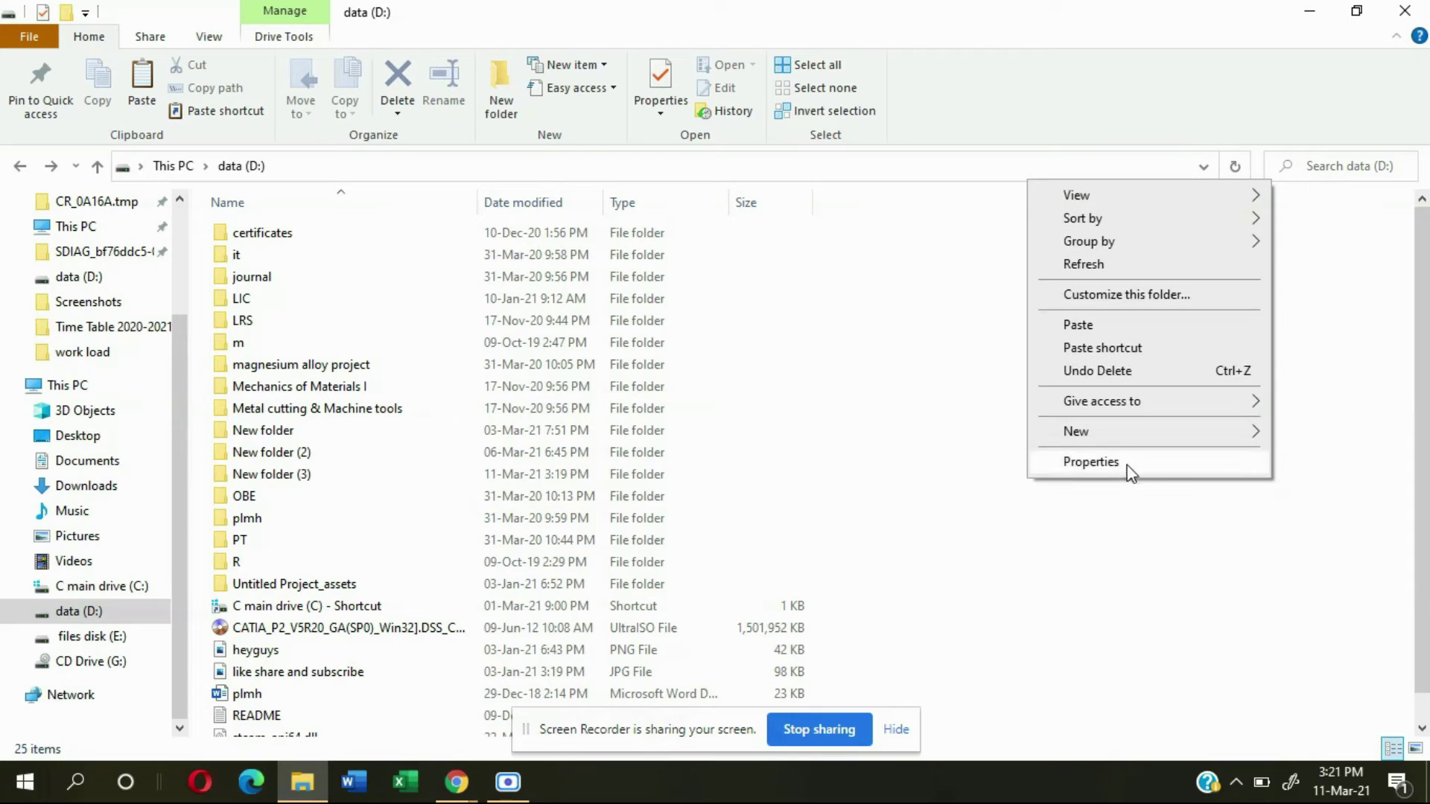
pyautogui.moveTo(1119, 434)
pyautogui.click(738, 283)
# Step: Open the empty New folder (4)
pyautogui.doubleClick(232, 729)
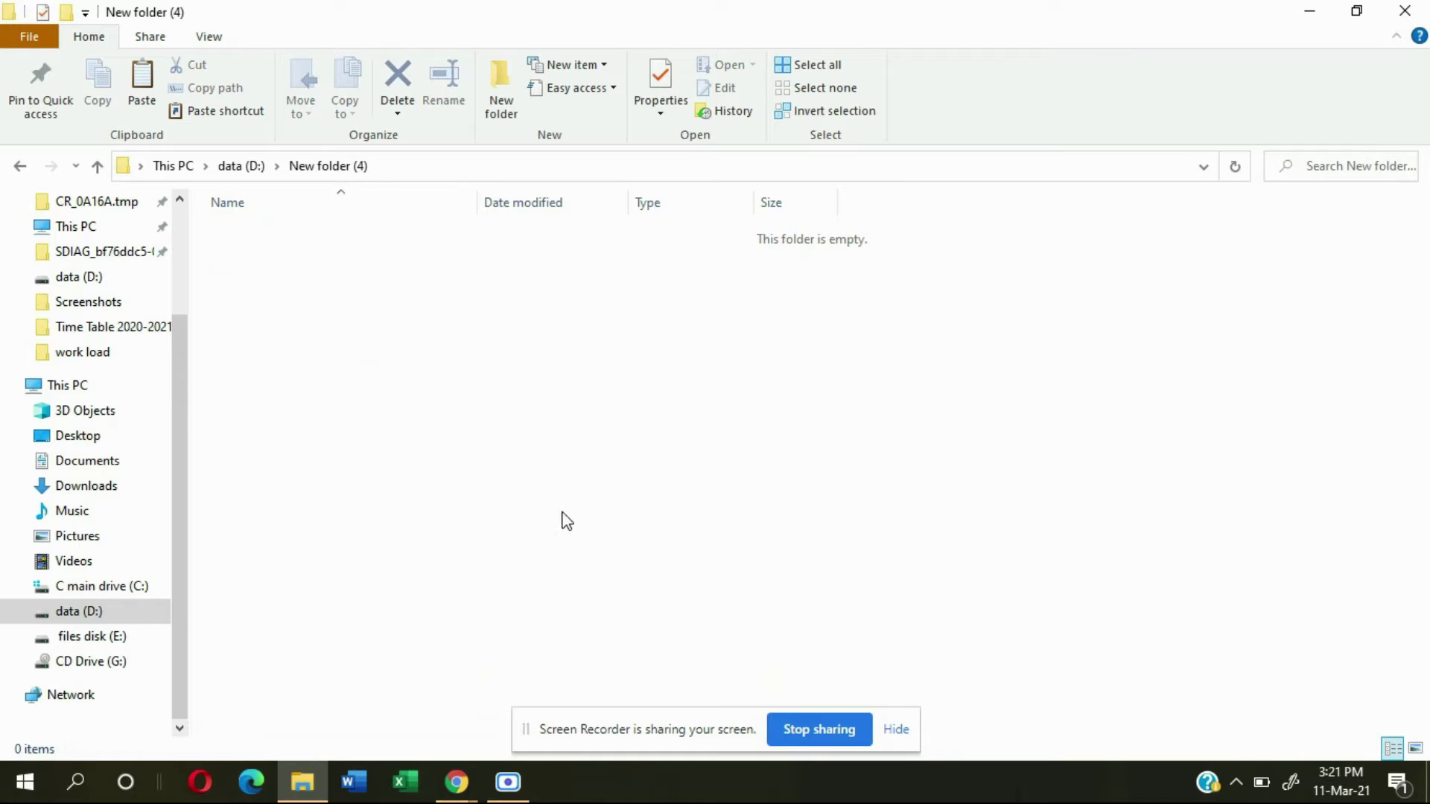
pyautogui.click(891, 730)
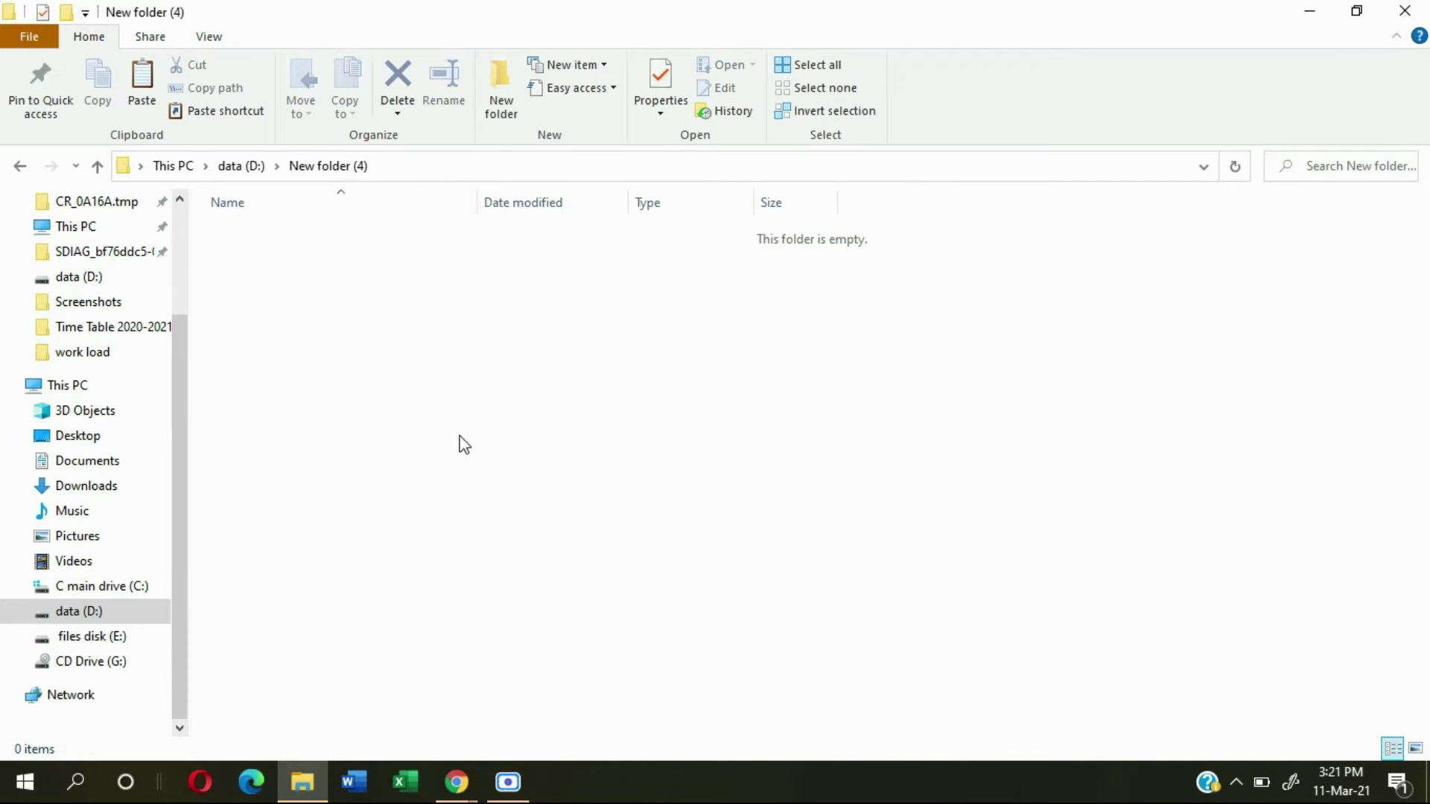
pyautogui.rightClick(365, 356)
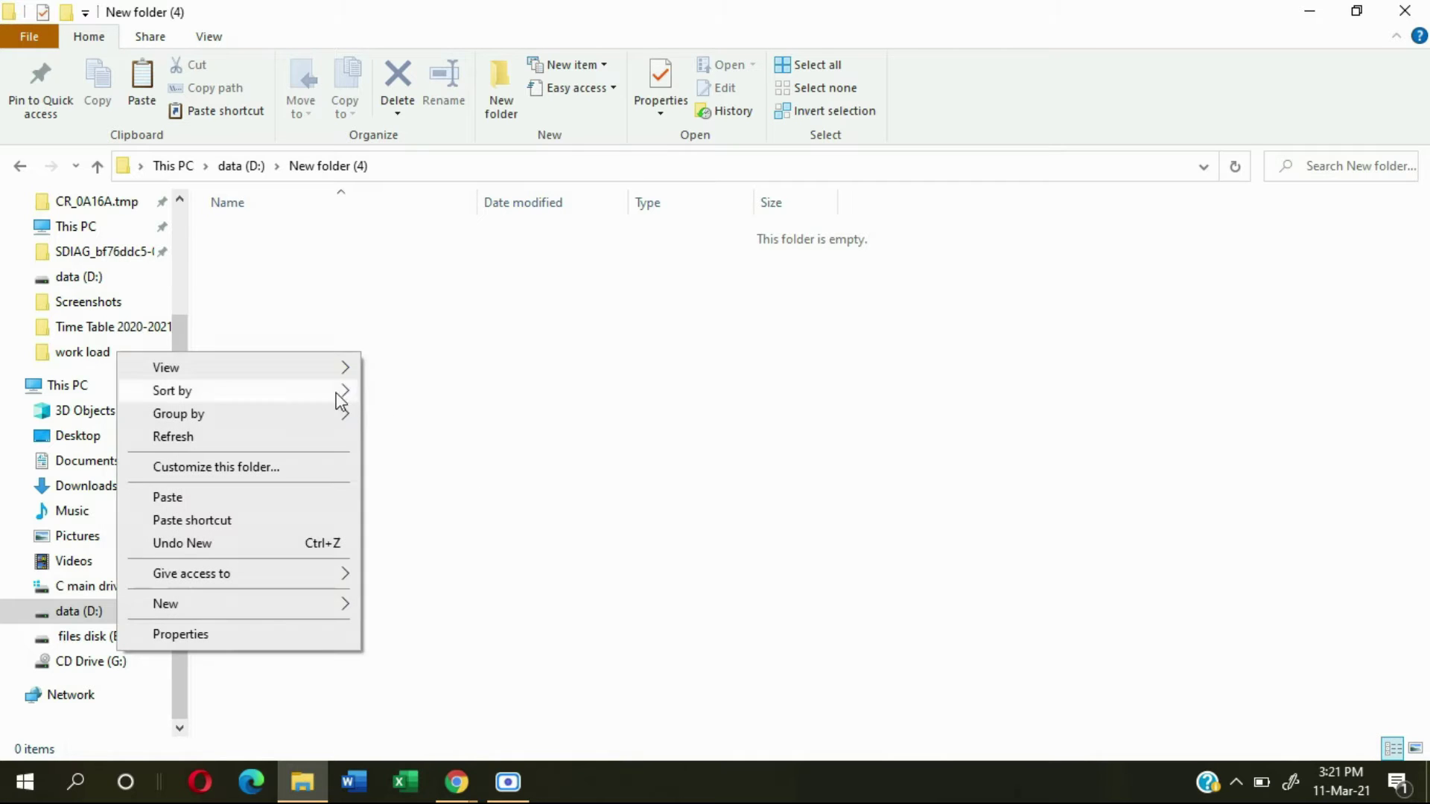
pyautogui.click(600, 409)
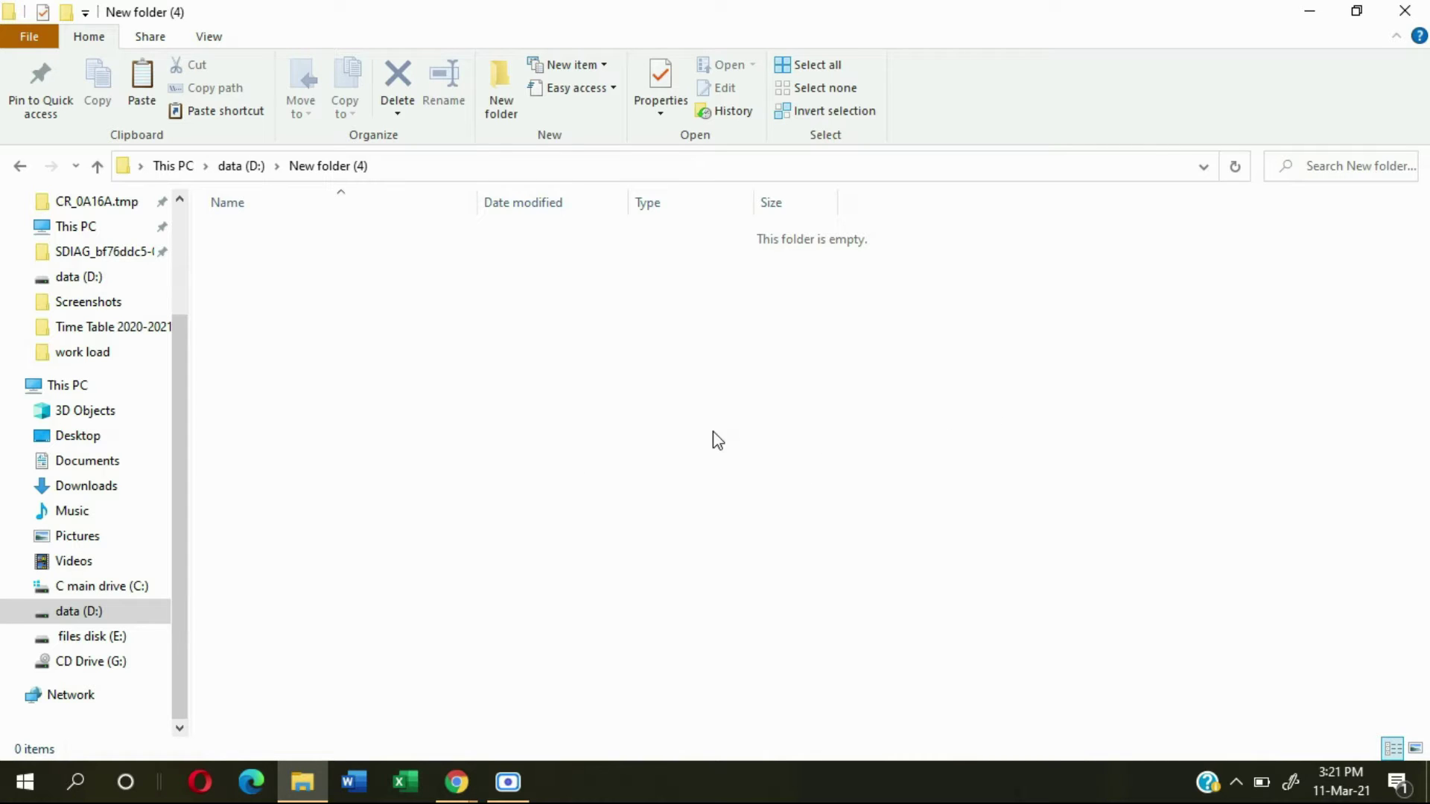
# Step: Paste the unnamed (3) image into the folder and switch the view to medium icons
pyautogui.hotkey('ctrl', 'v')
pyautogui.click(654, 477)
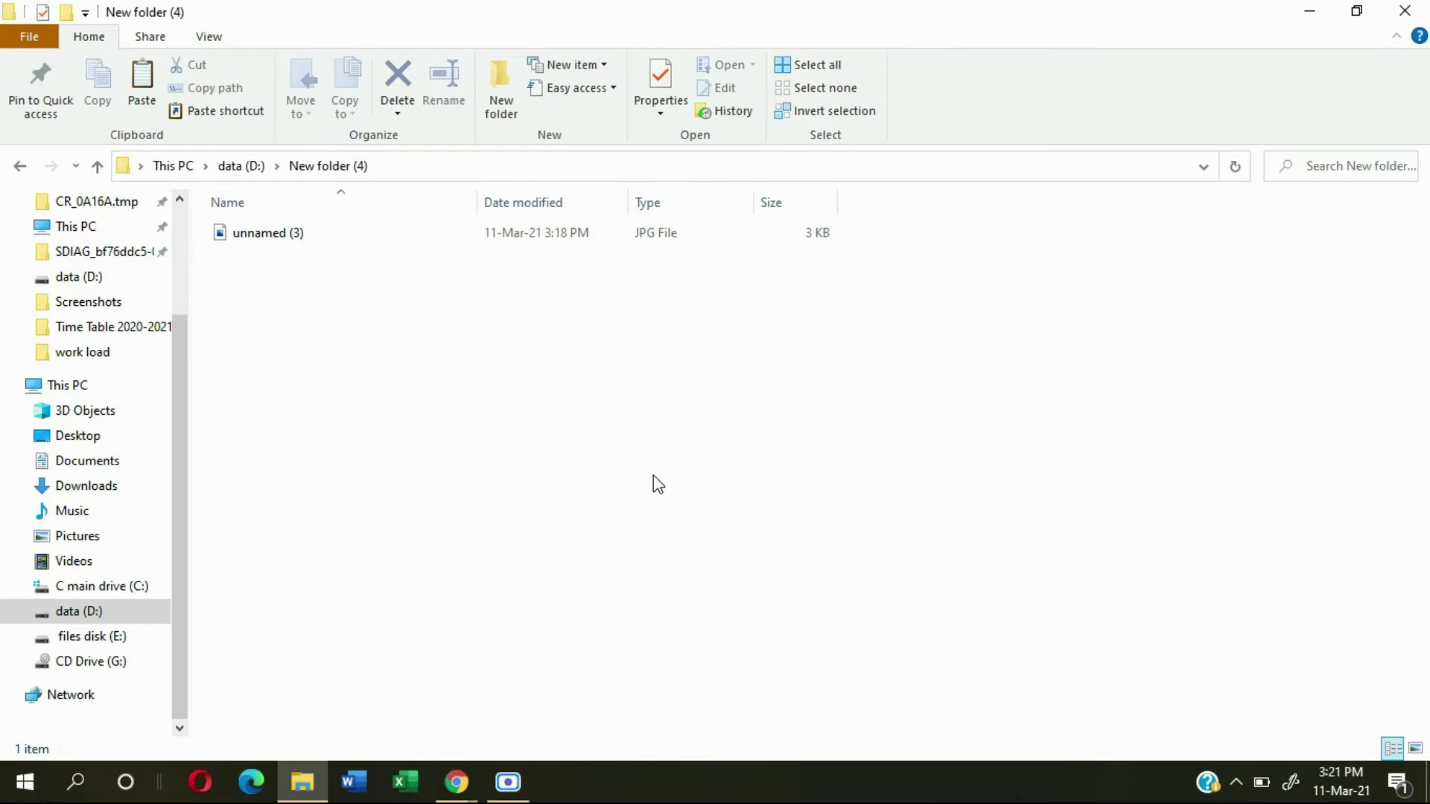
pyautogui.moveTo(477, 406); pyautogui.dragTo(991, 344)
pyautogui.rightClick(494, 422)
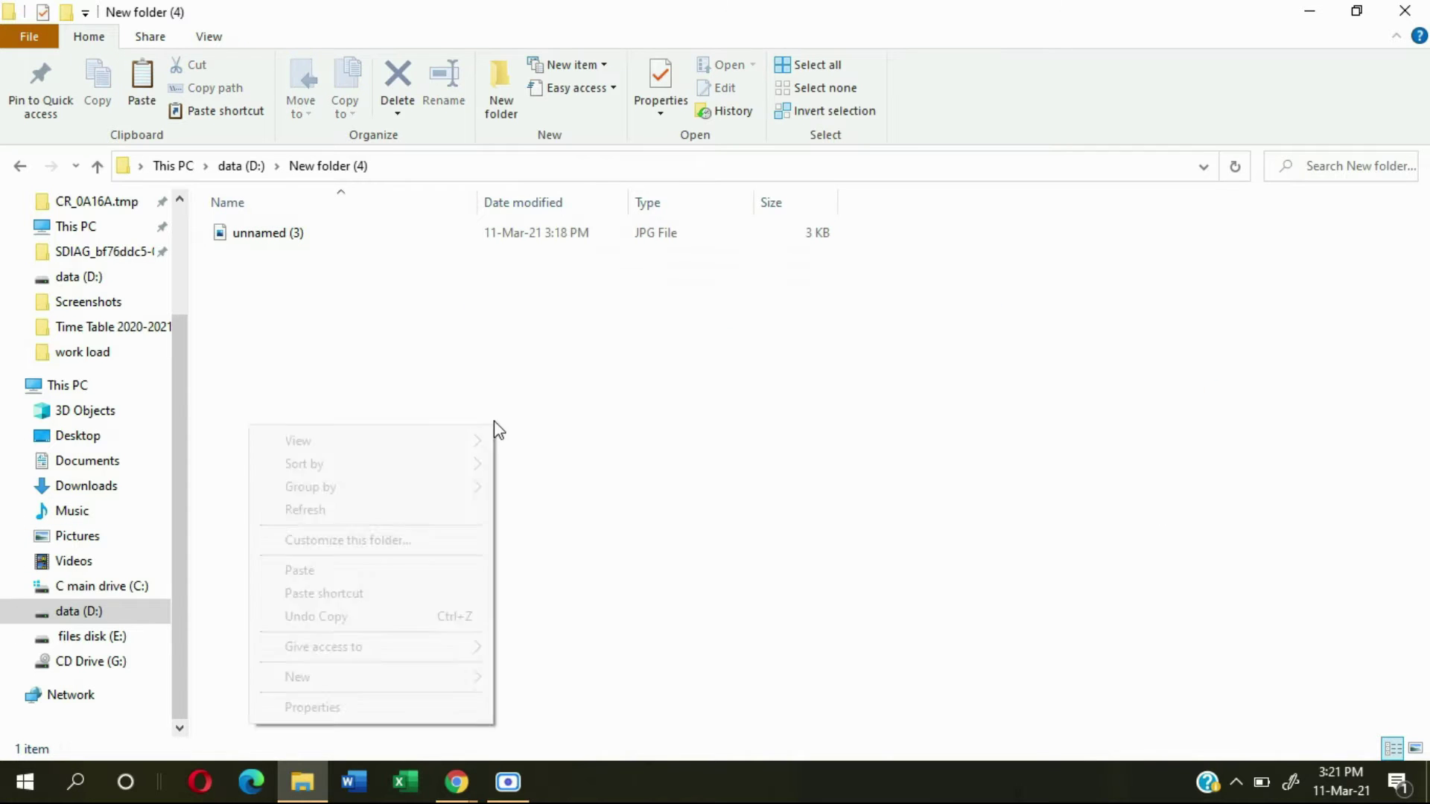
pyautogui.moveTo(457, 447)
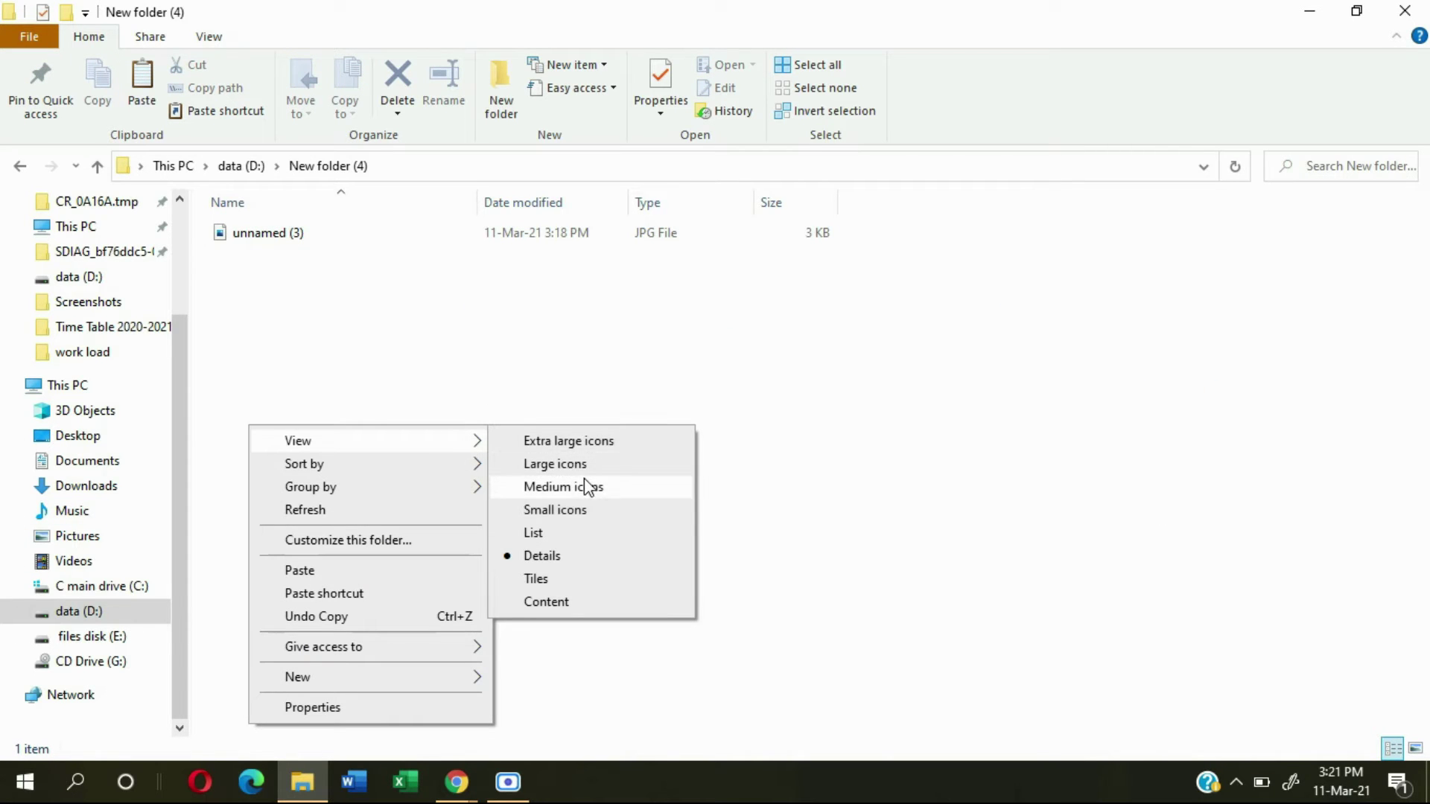
pyautogui.click(586, 484)
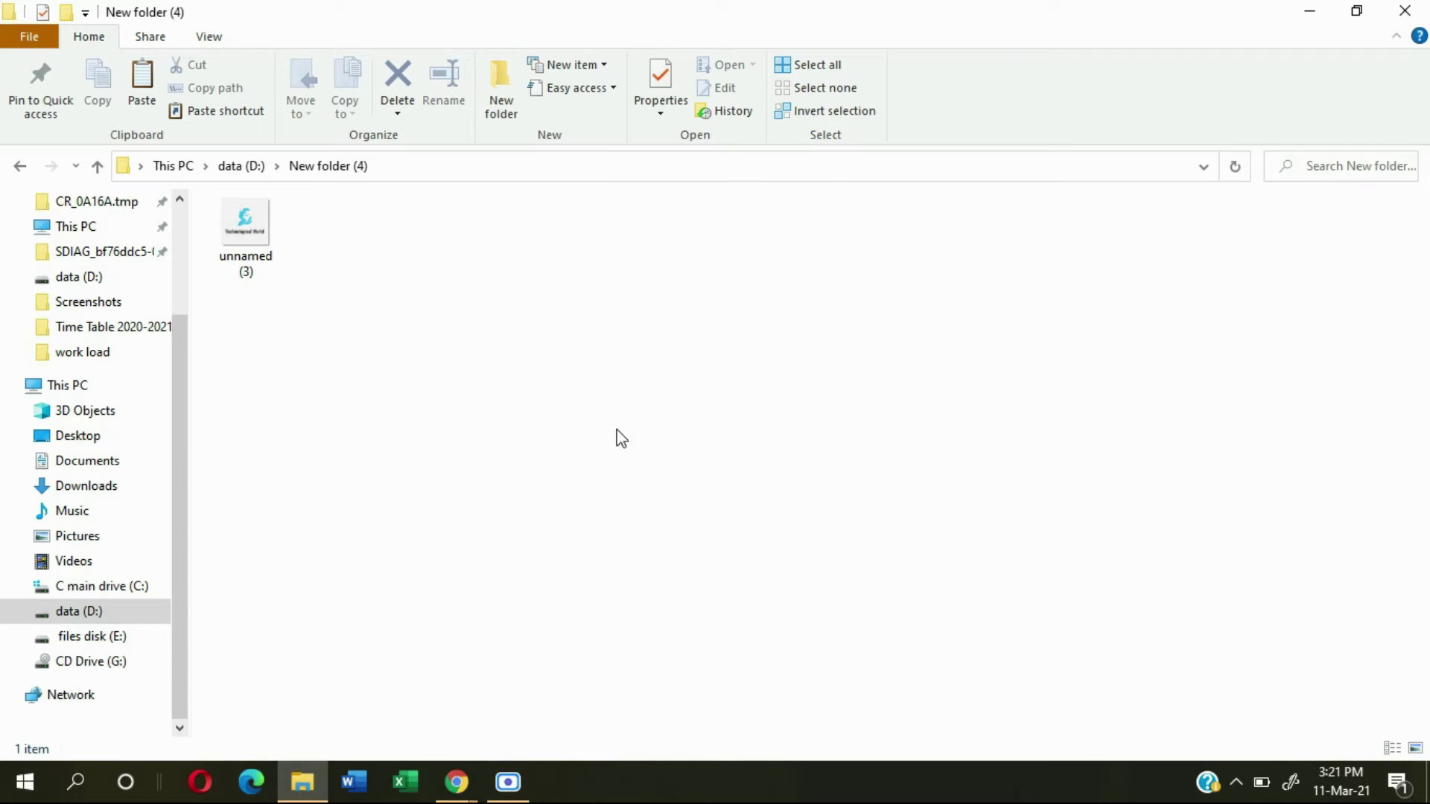
# Step: Create a New Text Document in the folder and open it in Notepad
pyautogui.rightClick(490, 329)
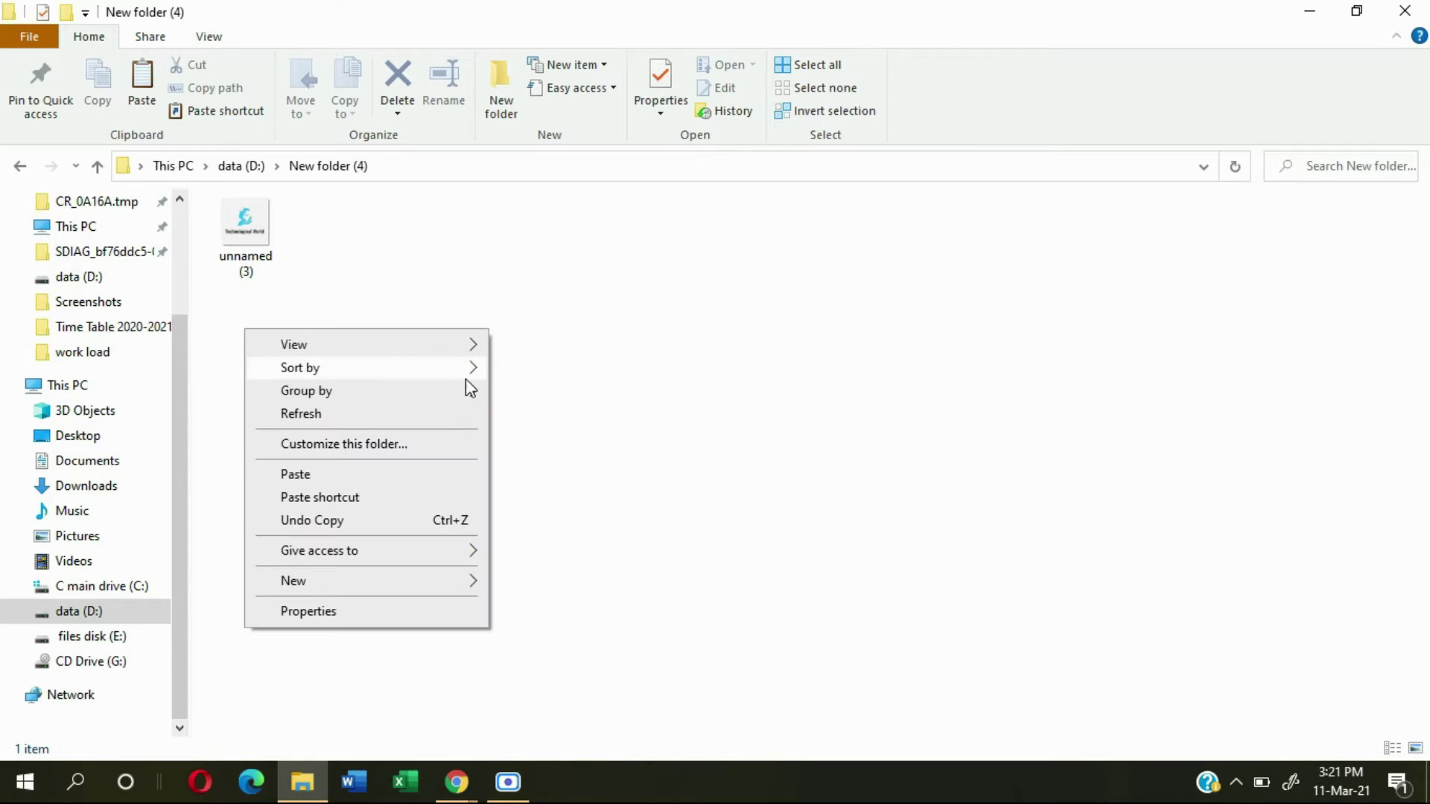
pyautogui.moveTo(422, 593)
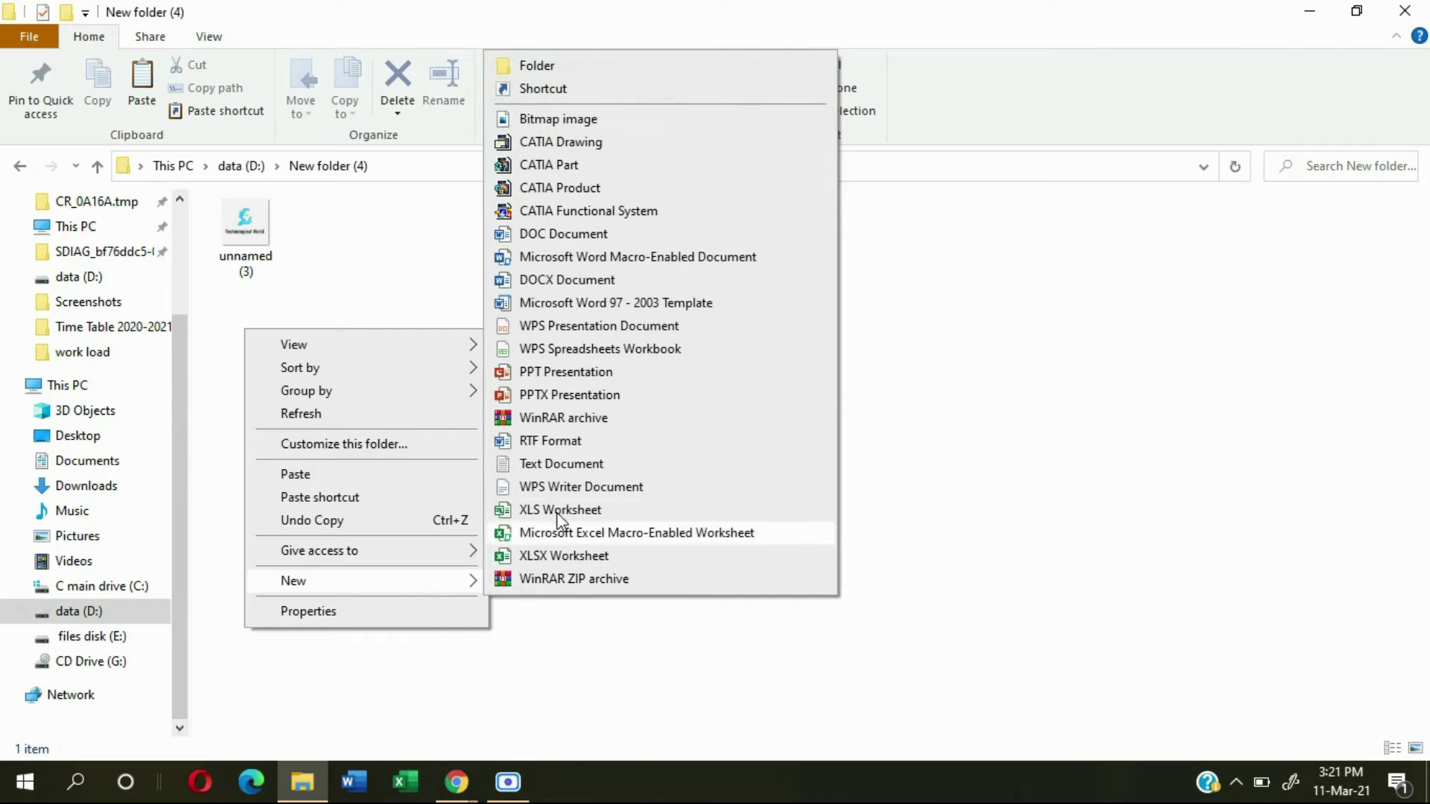
pyautogui.click(548, 465)
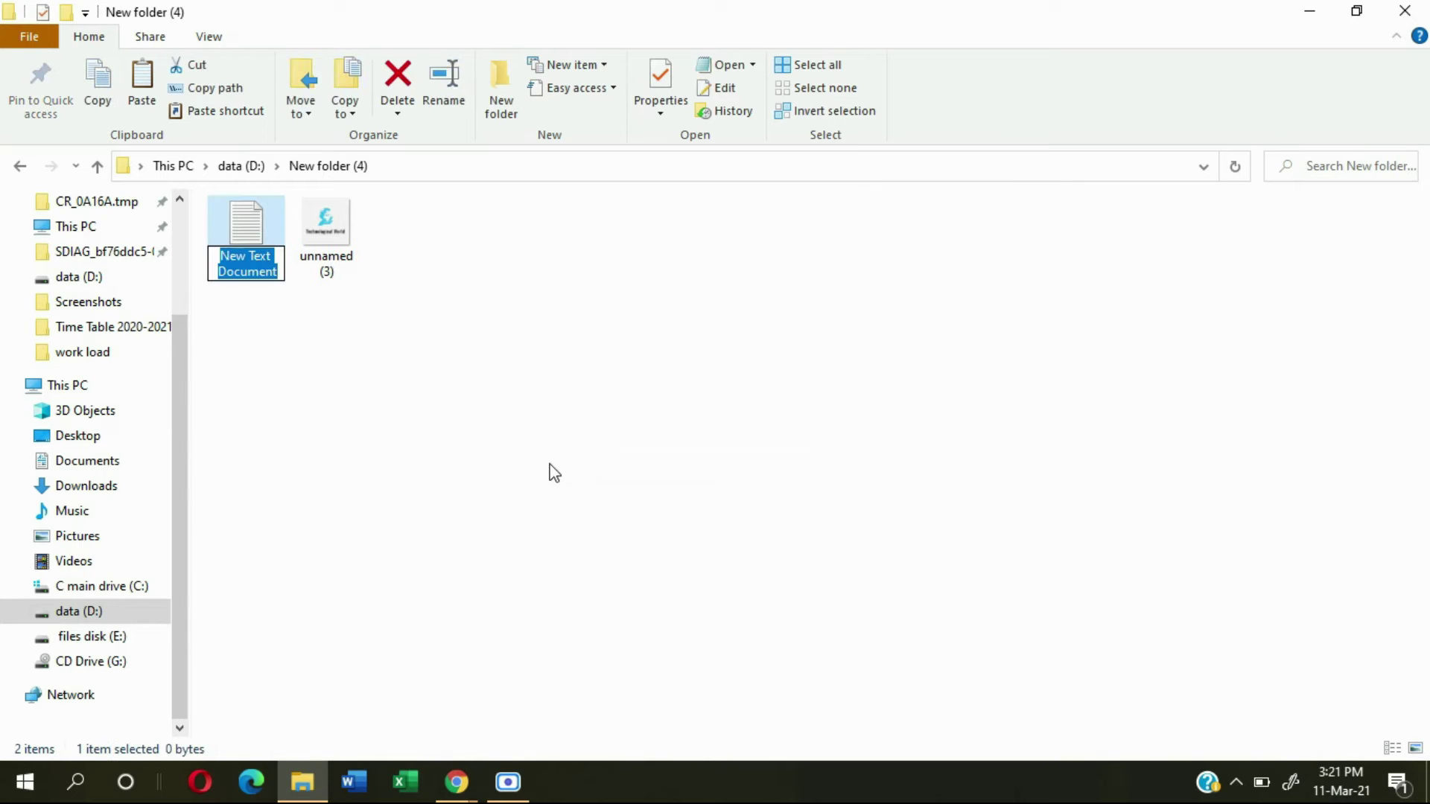
pyautogui.click(554, 473)
pyautogui.doubleClick(253, 252)
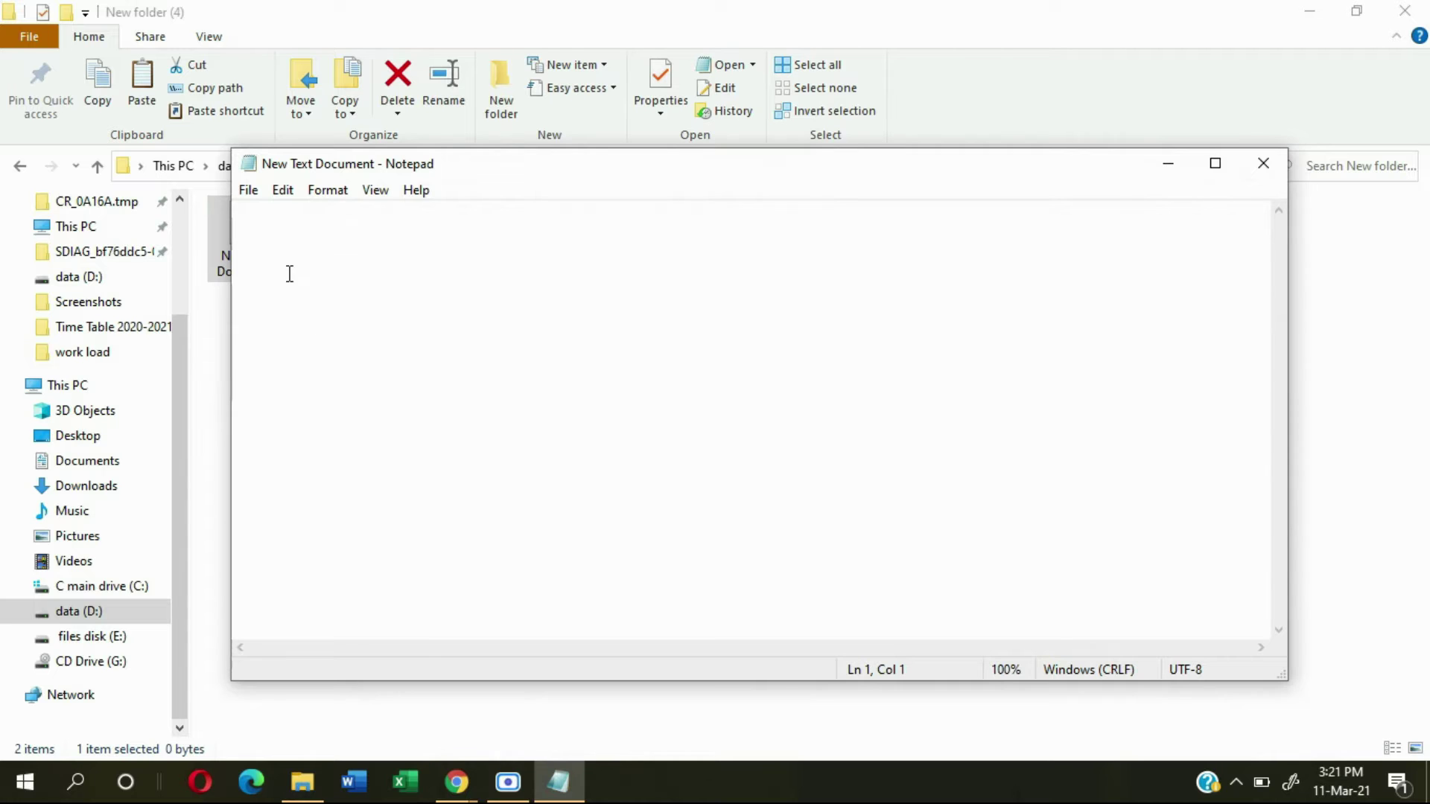
pyautogui.moveTo(478, 785)
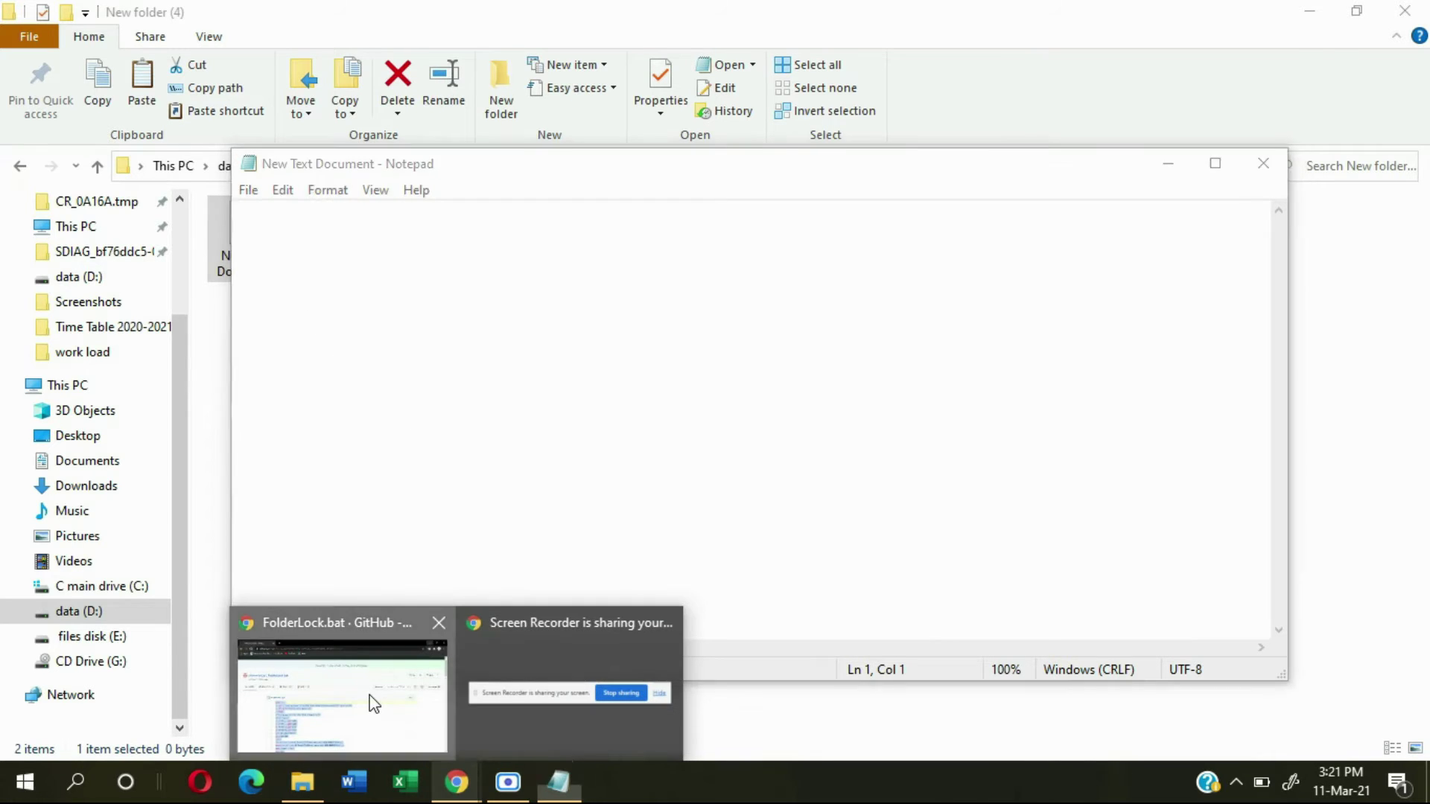
pyautogui.click(370, 699)
# Step: Select the FolderLock.bat script code in the GitHub gist from its first line
pyautogui.click(775, 602)
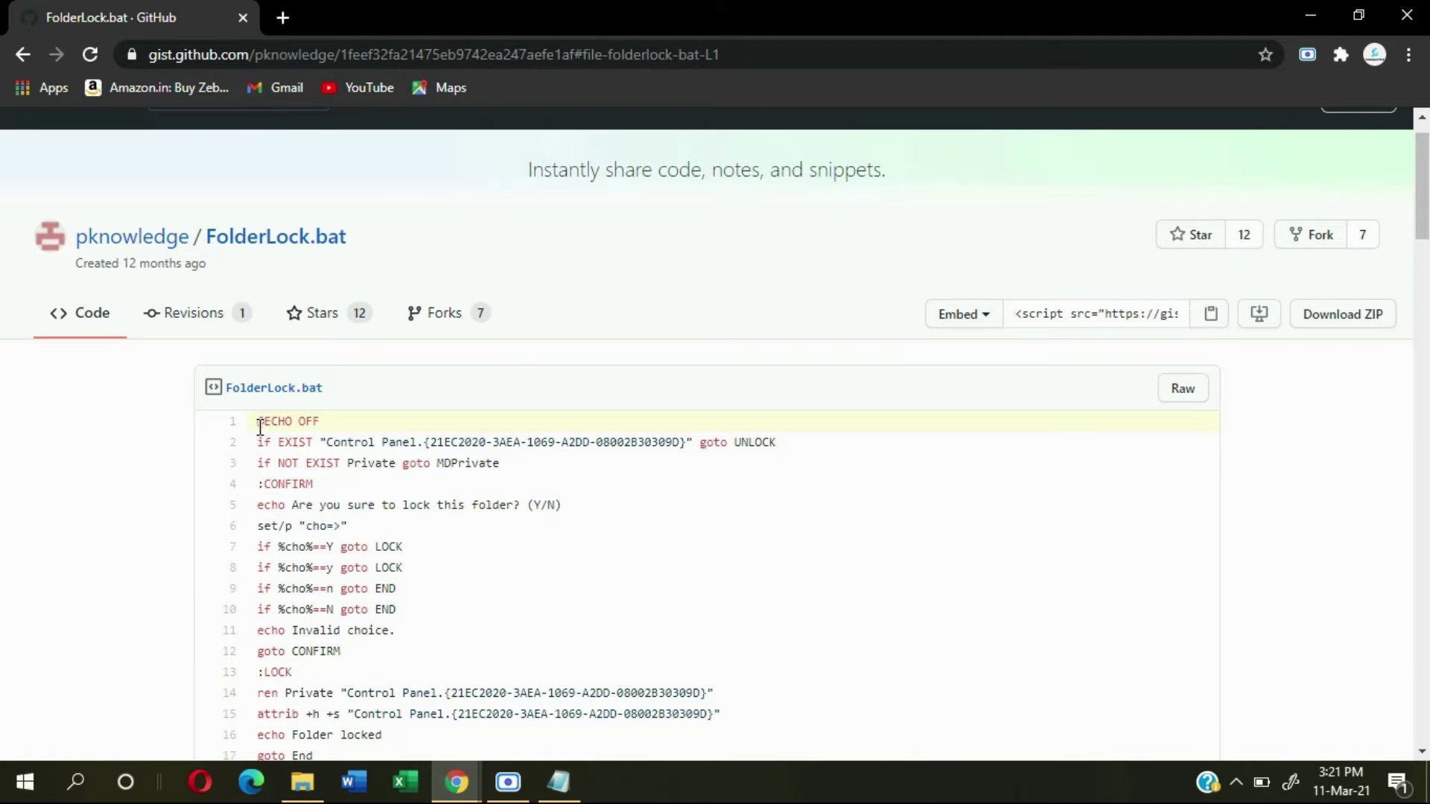
pyautogui.moveTo(260, 426); pyautogui.dragTo(872, 517)
pyautogui.click(885, 589)
pyautogui.moveTo(260, 423); pyautogui.dragTo(502, 619)
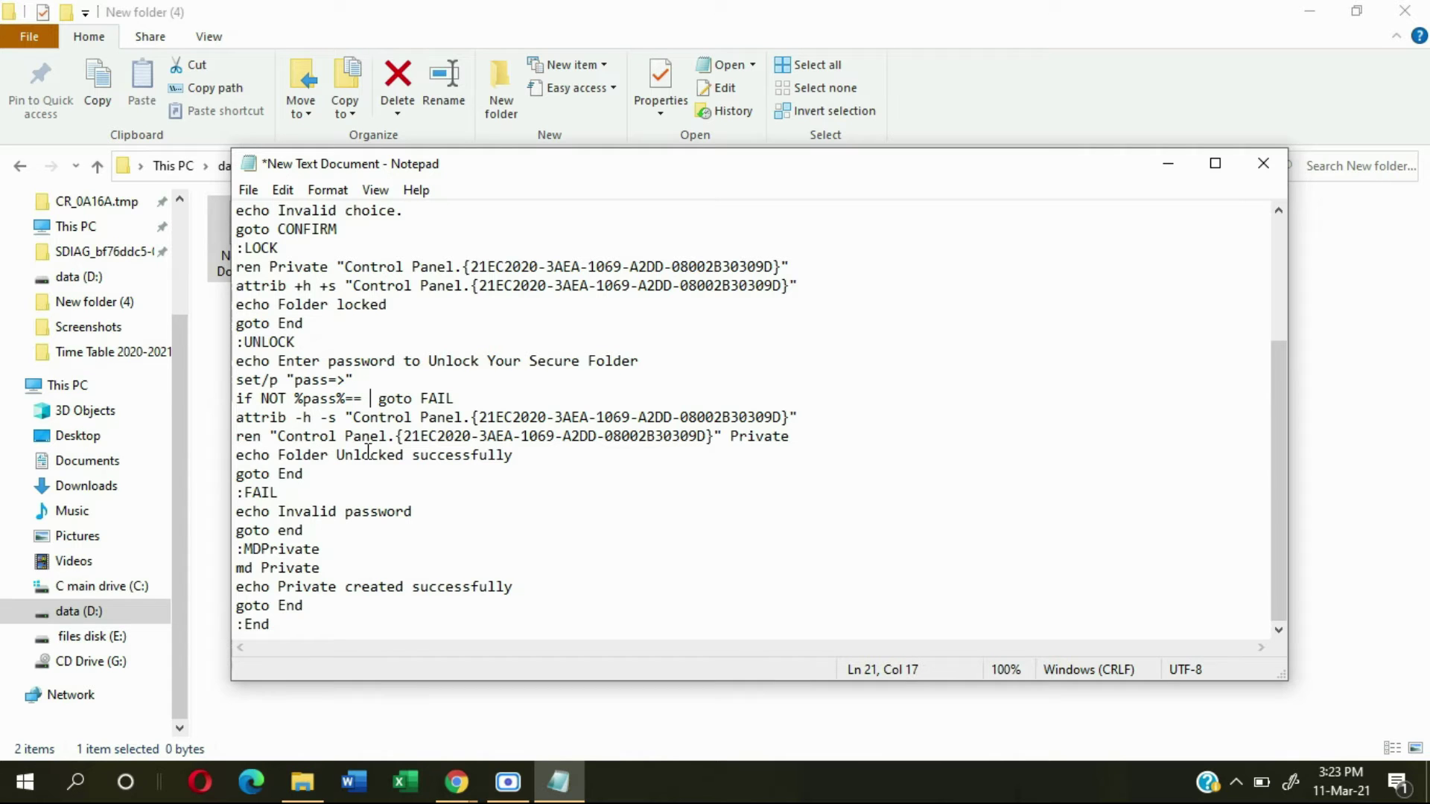
# Step: Enter the unlock password after %pass%== on the script's if NOT line
pyautogui.write('pass')
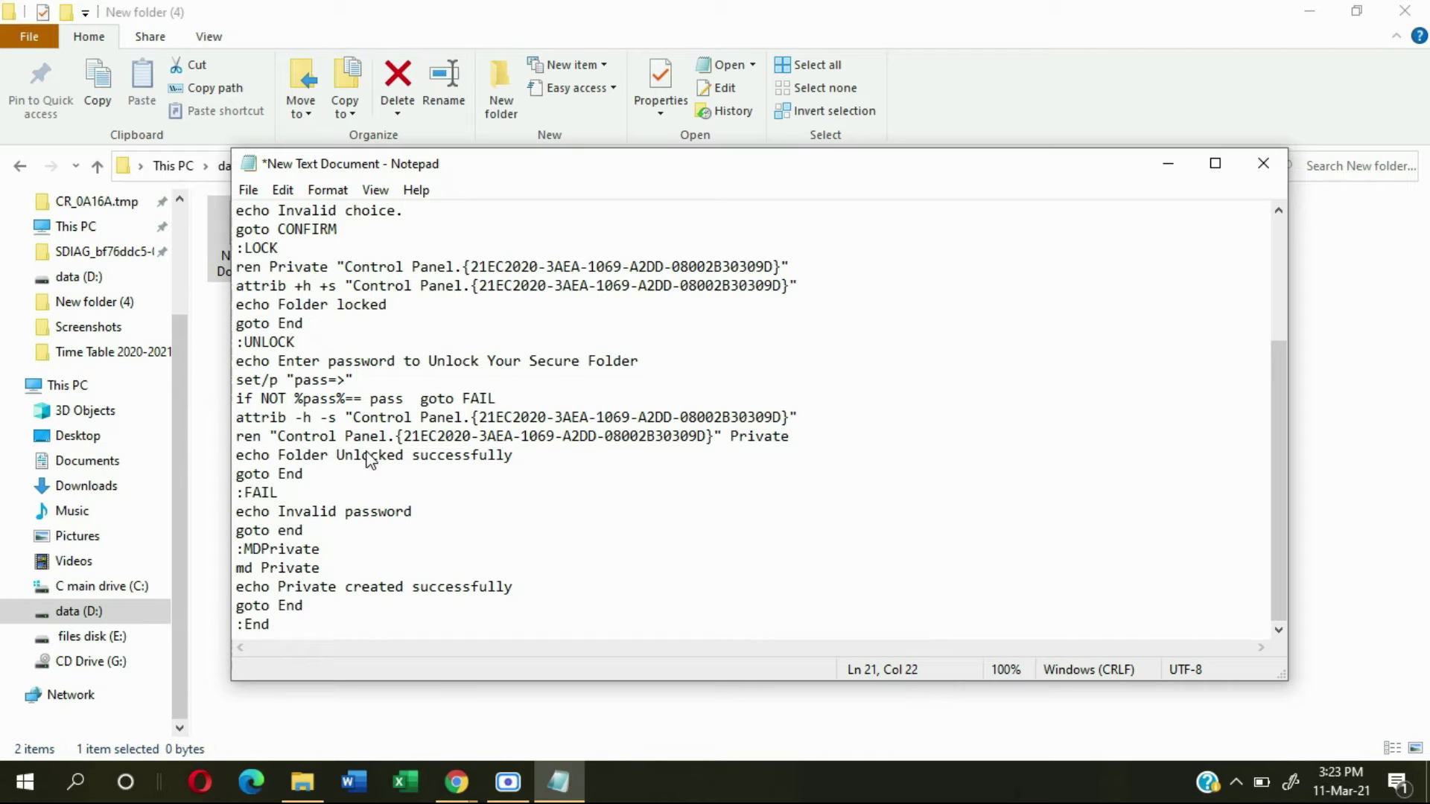
pyautogui.press('BackSpace')
pyautogui.write('123')
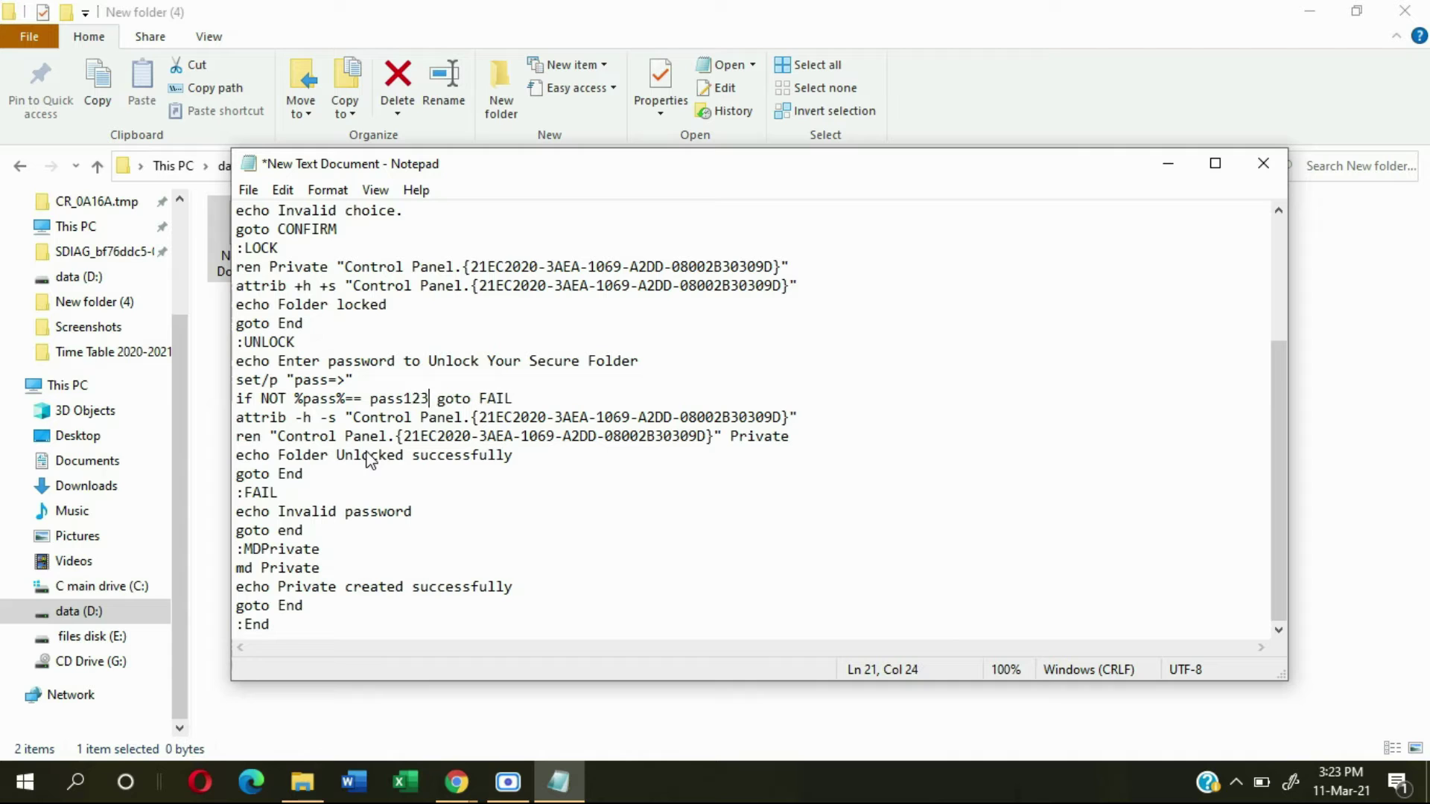
# Step: Save the script as password.bat in New folder (4) and close Notepad
pyautogui.click(248, 190)
pyautogui.click(283, 303)
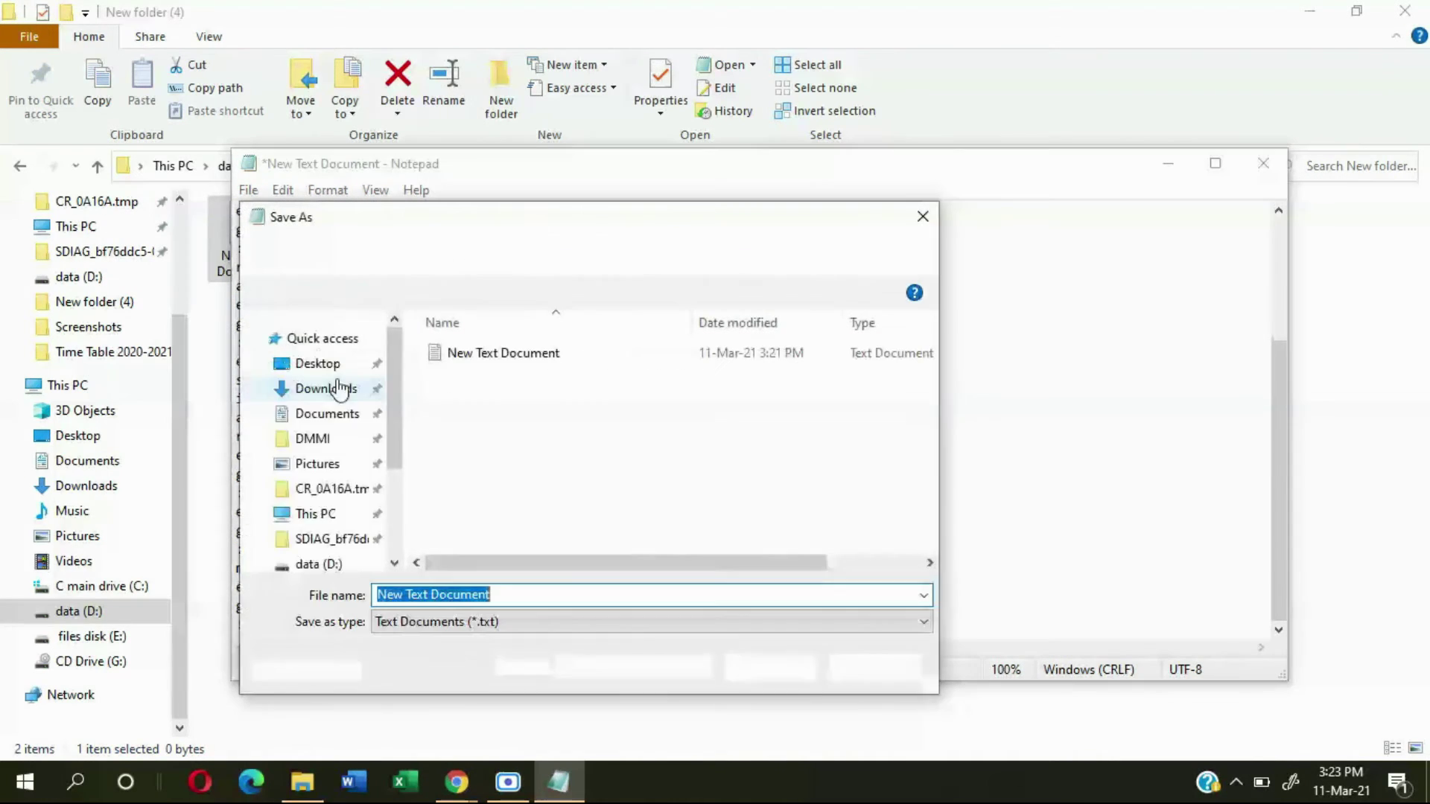
pyautogui.press('BackSpace')
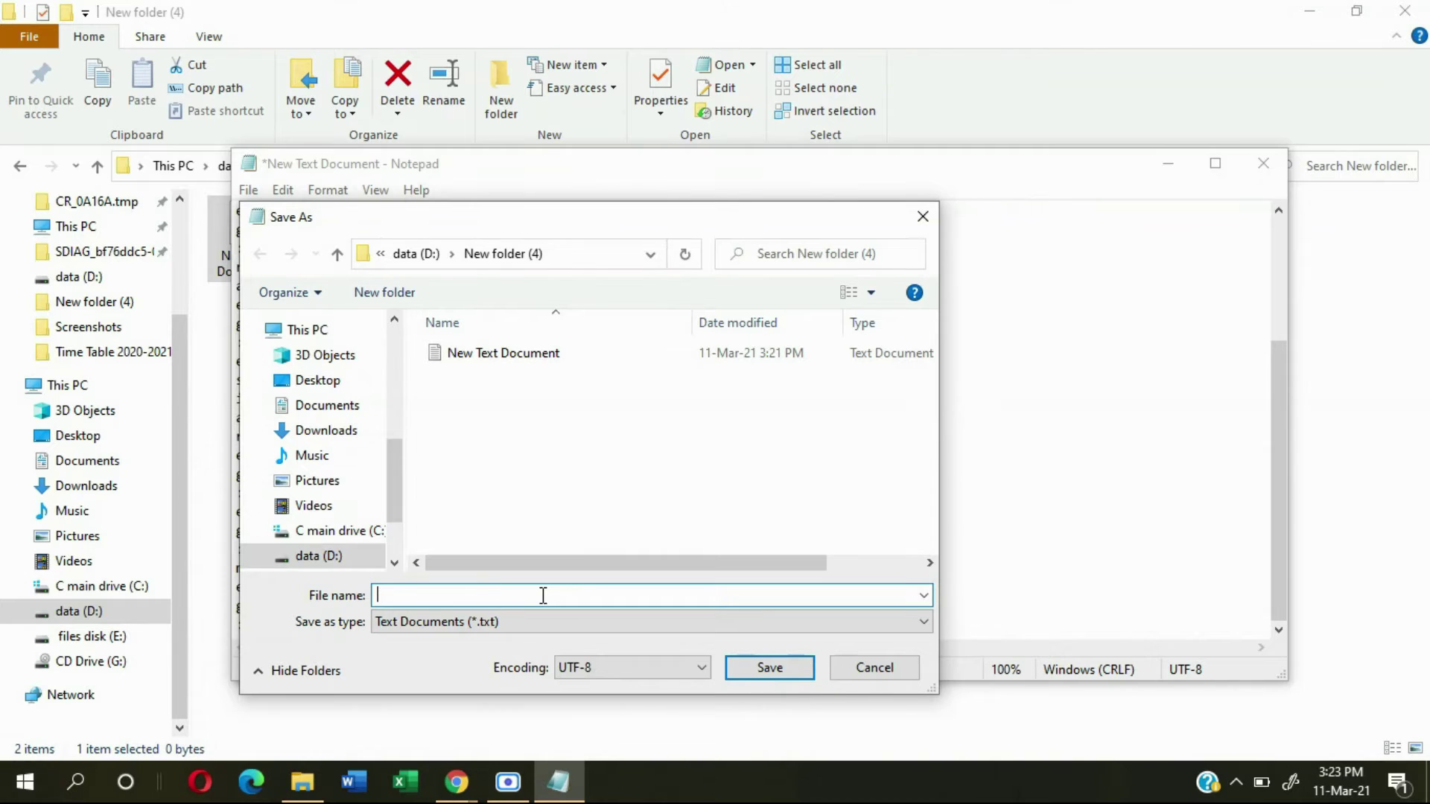
pyautogui.write('p')
pyautogui.moveTo(430, 596); pyautogui.dragTo(463, 596)
pyautogui.hotkey('shift', 'Left')
pyautogui.hotkey('shift', 'Left')
pyautogui.hotkey('shift', 'Left')
pyautogui.hotkey('shift', 'Left')
pyautogui.hotkey('shift', 'Left')
pyautogui.hotkey('shift', 'Left')
pyautogui.hotkey('shift', 'Left')
pyautogui.hotkey('shift', 'Left')
pyautogui.hotkey('shift', 'Left')
pyautogui.hotkey('shift', 'Left')
pyautogui.hotkey('shift', 'Left')
pyautogui.hotkey('shift', 'Left')
pyautogui.click(462, 596)
pyautogui.click(768, 668)
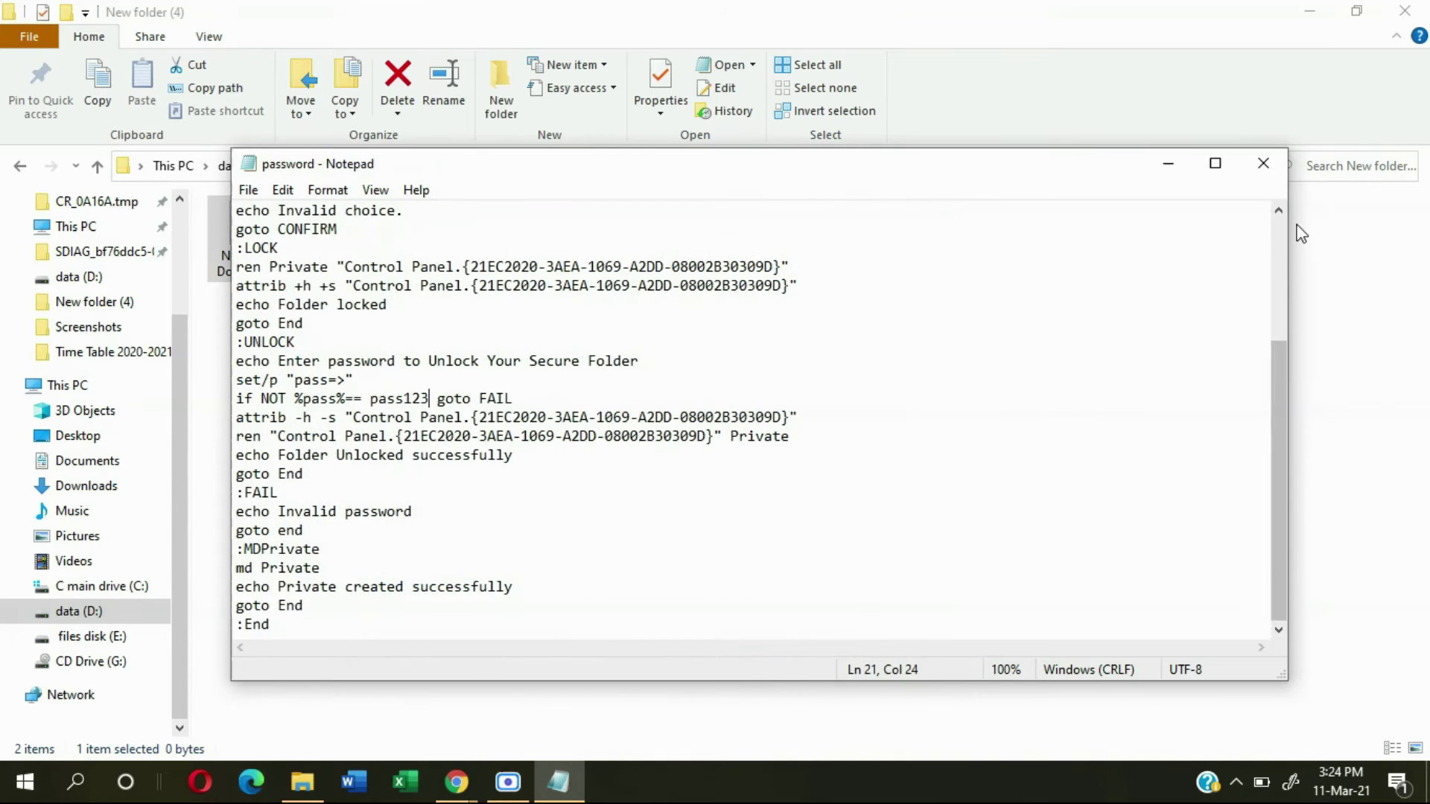
pyautogui.click(1263, 163)
# Step: Run password.bat so it creates the Private folder in New folder (4)
pyautogui.click(347, 309)
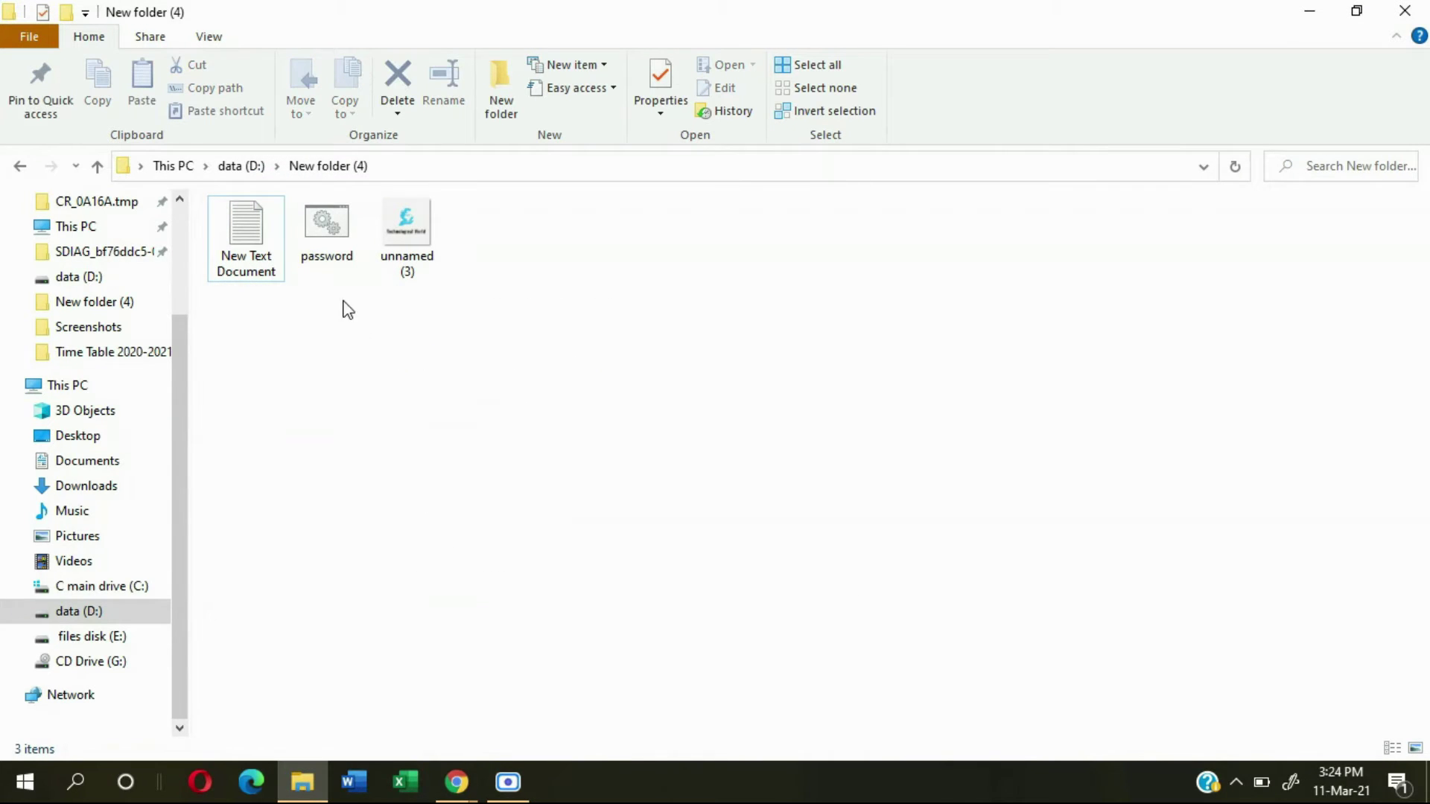
pyautogui.moveTo(333, 309)
pyautogui.mouseDown()
pyautogui.moveTo(342, 262)
pyautogui.moveTo(335, 317)
pyautogui.moveTo(336, 292)
pyautogui.mouseUp()
pyautogui.doubleClick(331, 233)
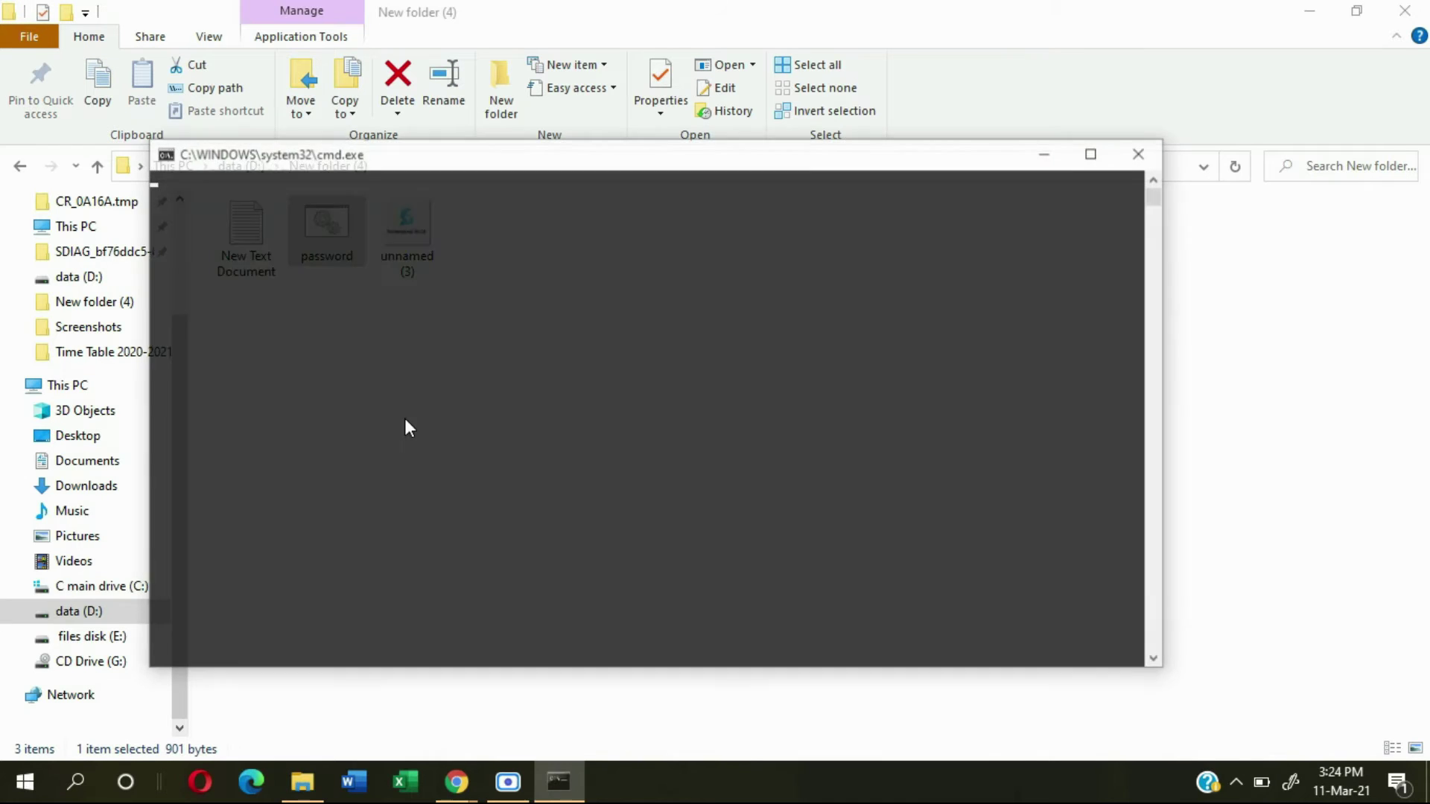
pyautogui.moveTo(247, 363); pyautogui.dragTo(276, 344)
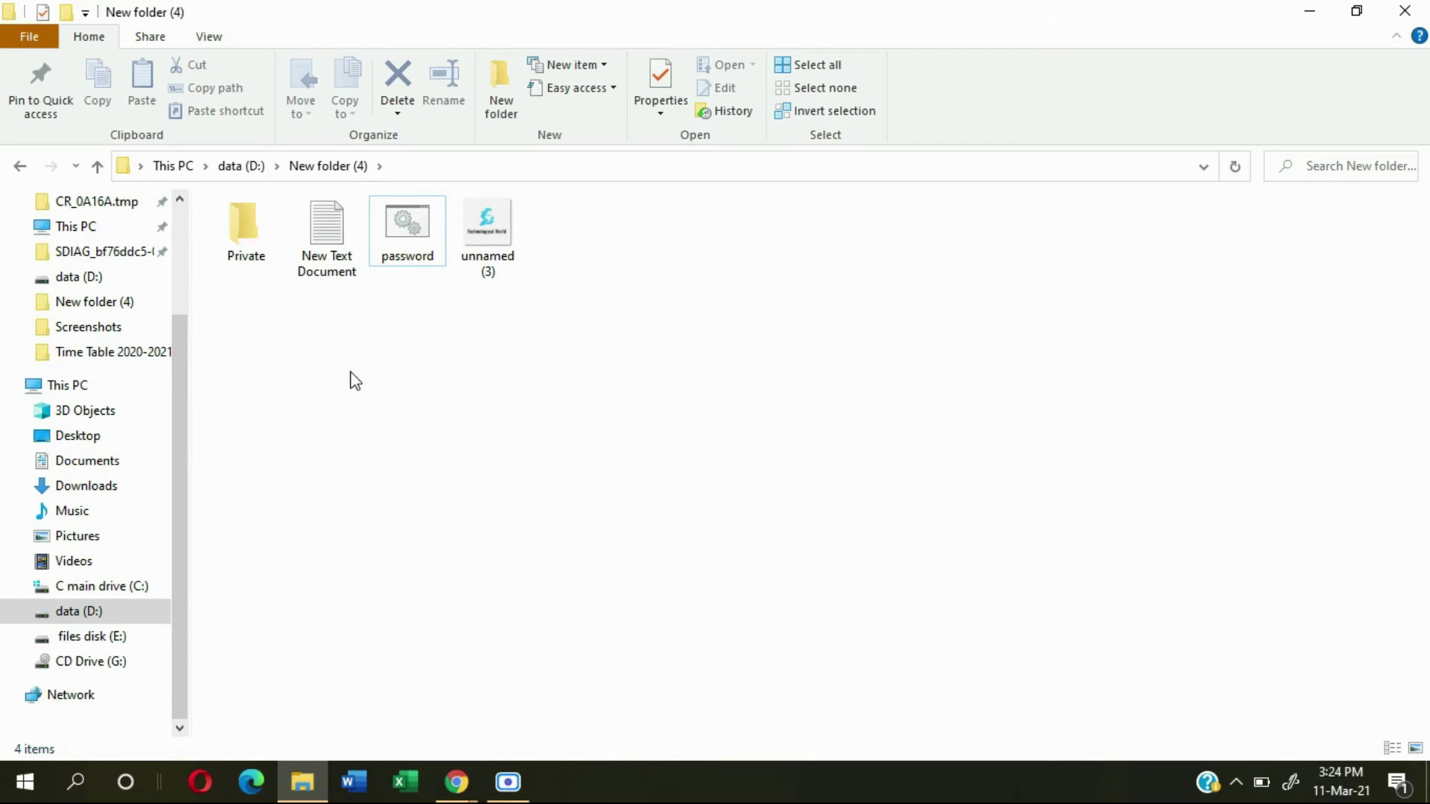
pyautogui.click(502, 232)
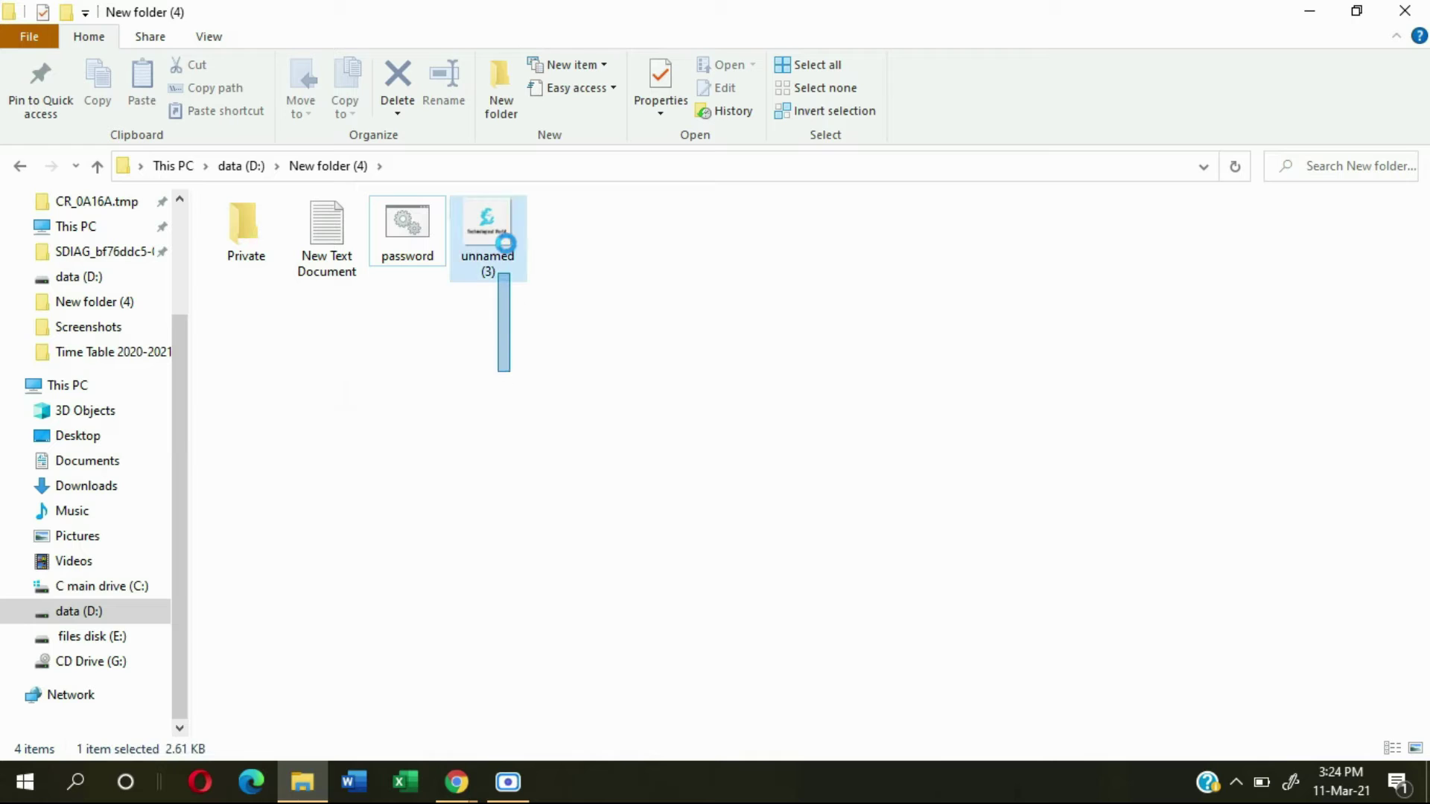
# Step: Cut the unnamed (3) image and paste it inside the Private folder
pyautogui.rightClick(502, 229)
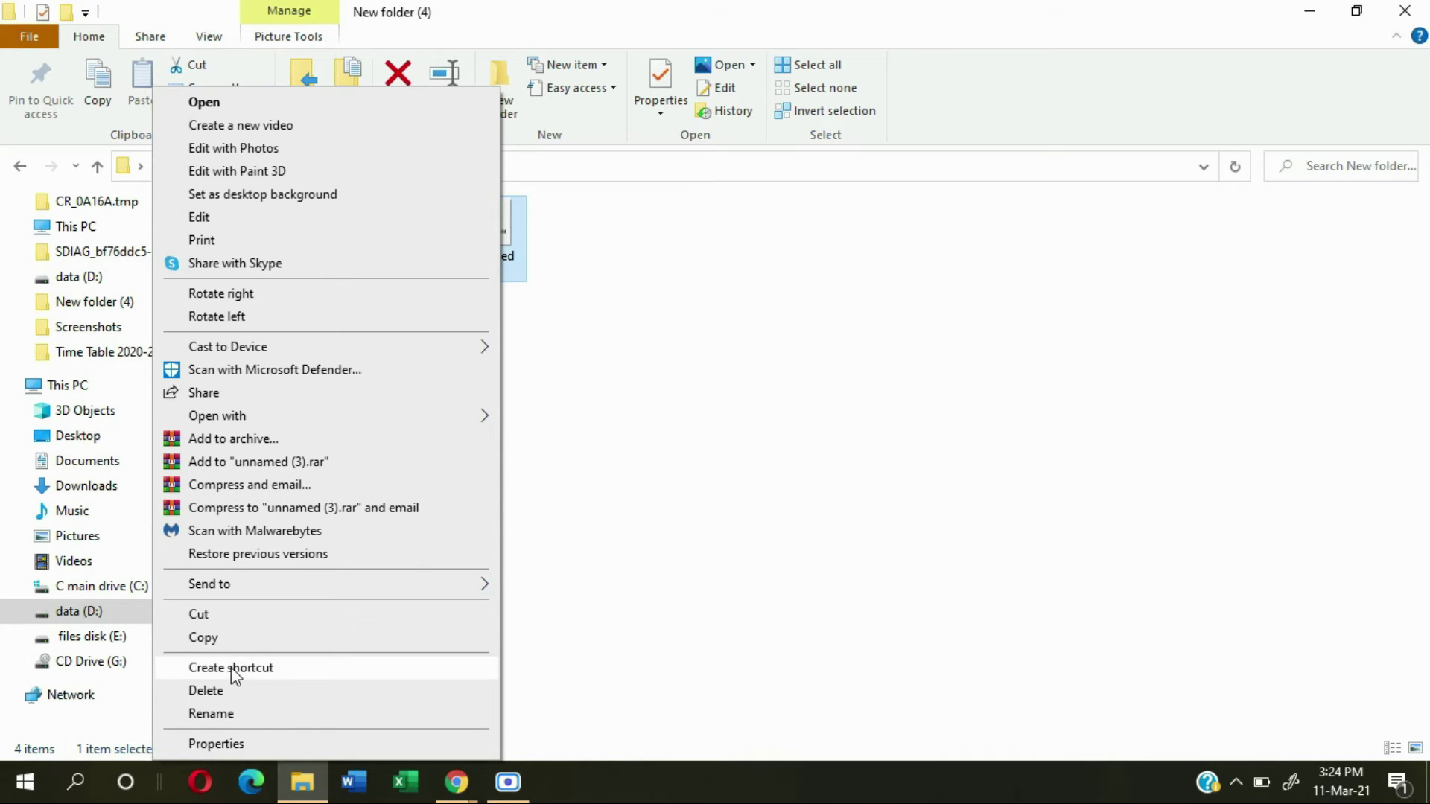
pyautogui.click(231, 615)
pyautogui.click(507, 453)
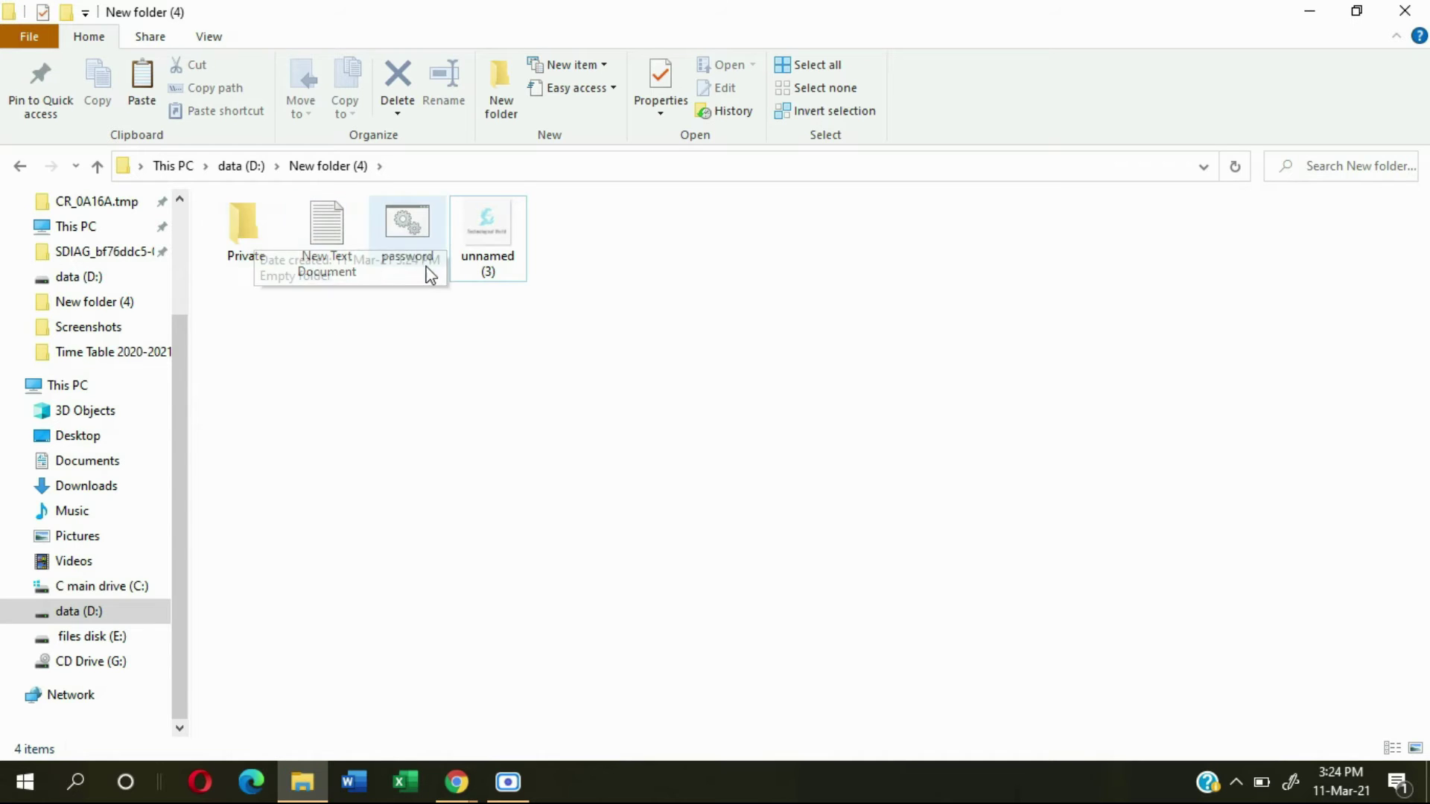
pyautogui.doubleClick(249, 236)
pyautogui.rightClick(293, 297)
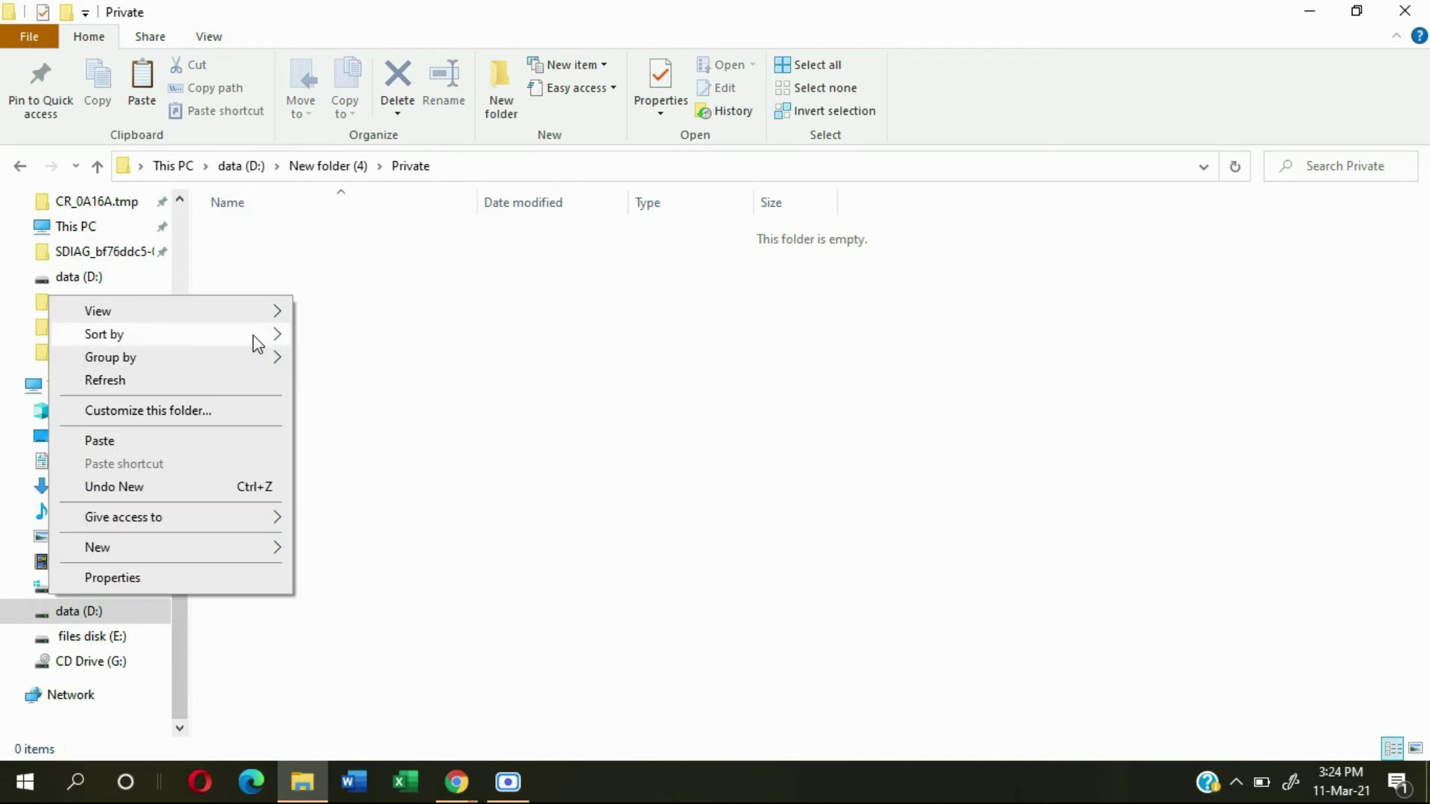
pyautogui.click(135, 440)
pyautogui.click(110, 226)
# Step: Return to New folder (4) and delete the New Text Document
pyautogui.hotkey('alt', 'Left')
pyautogui.click(440, 419)
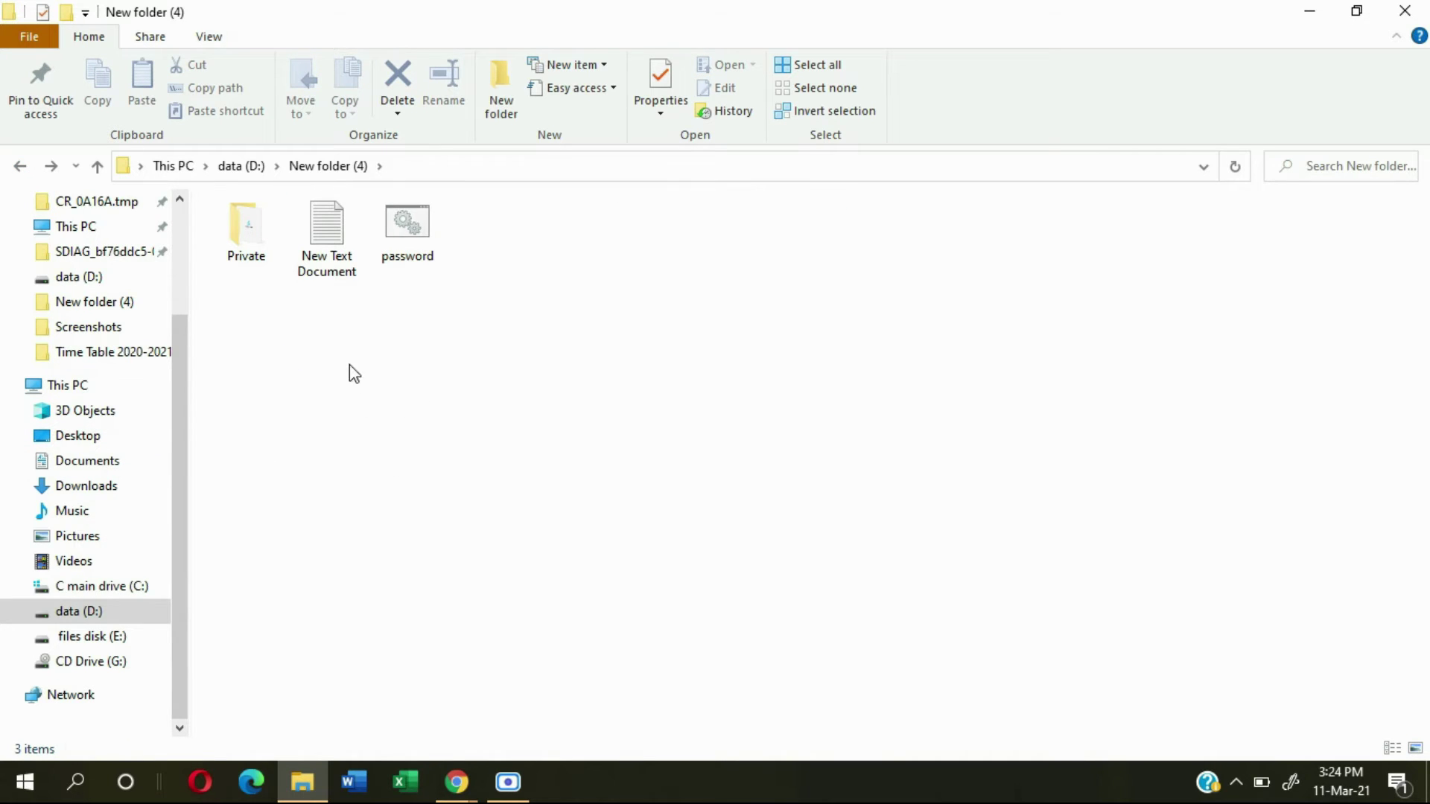
pyautogui.moveTo(350, 385); pyautogui.dragTo(320, 246)
pyautogui.rightClick(321, 240)
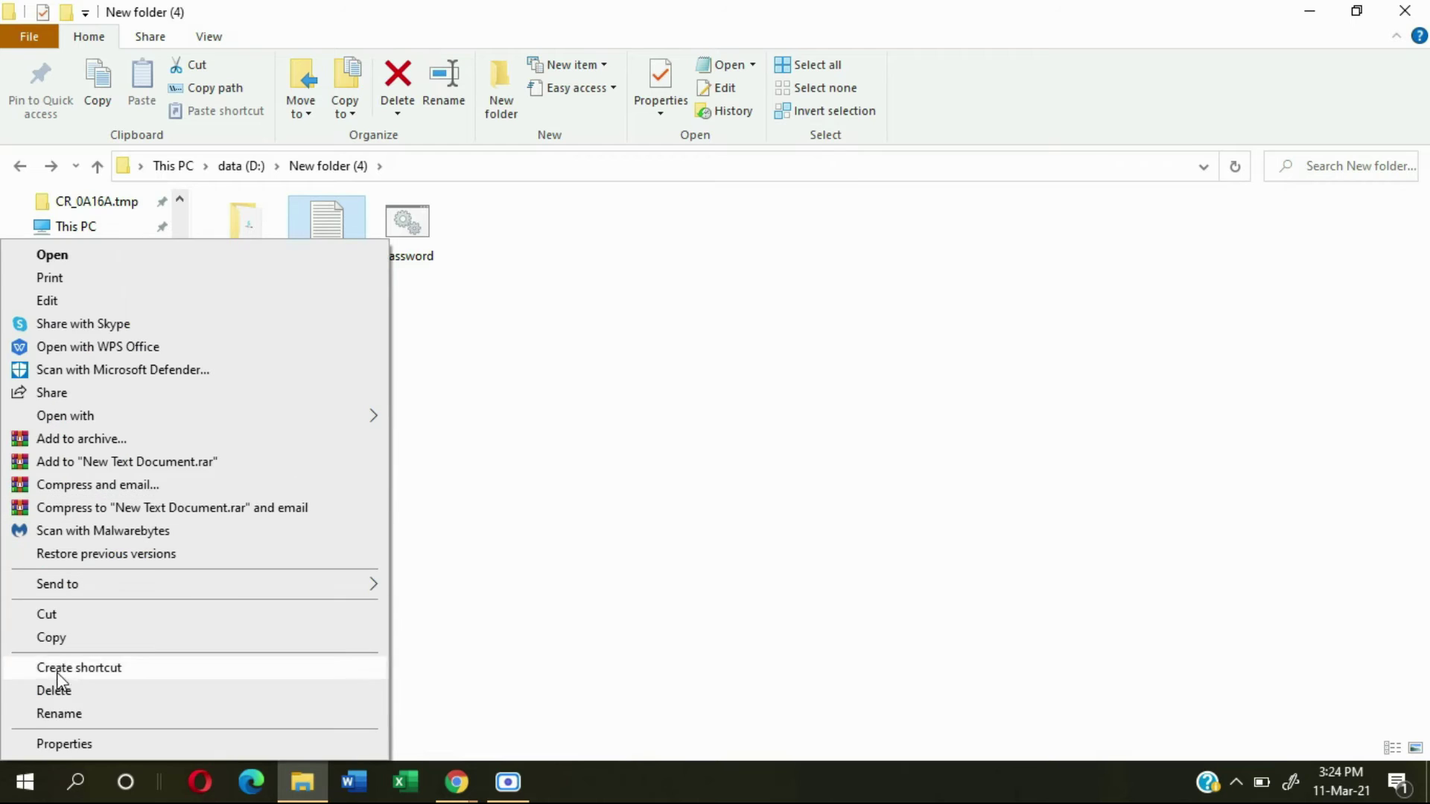
pyautogui.click(53, 690)
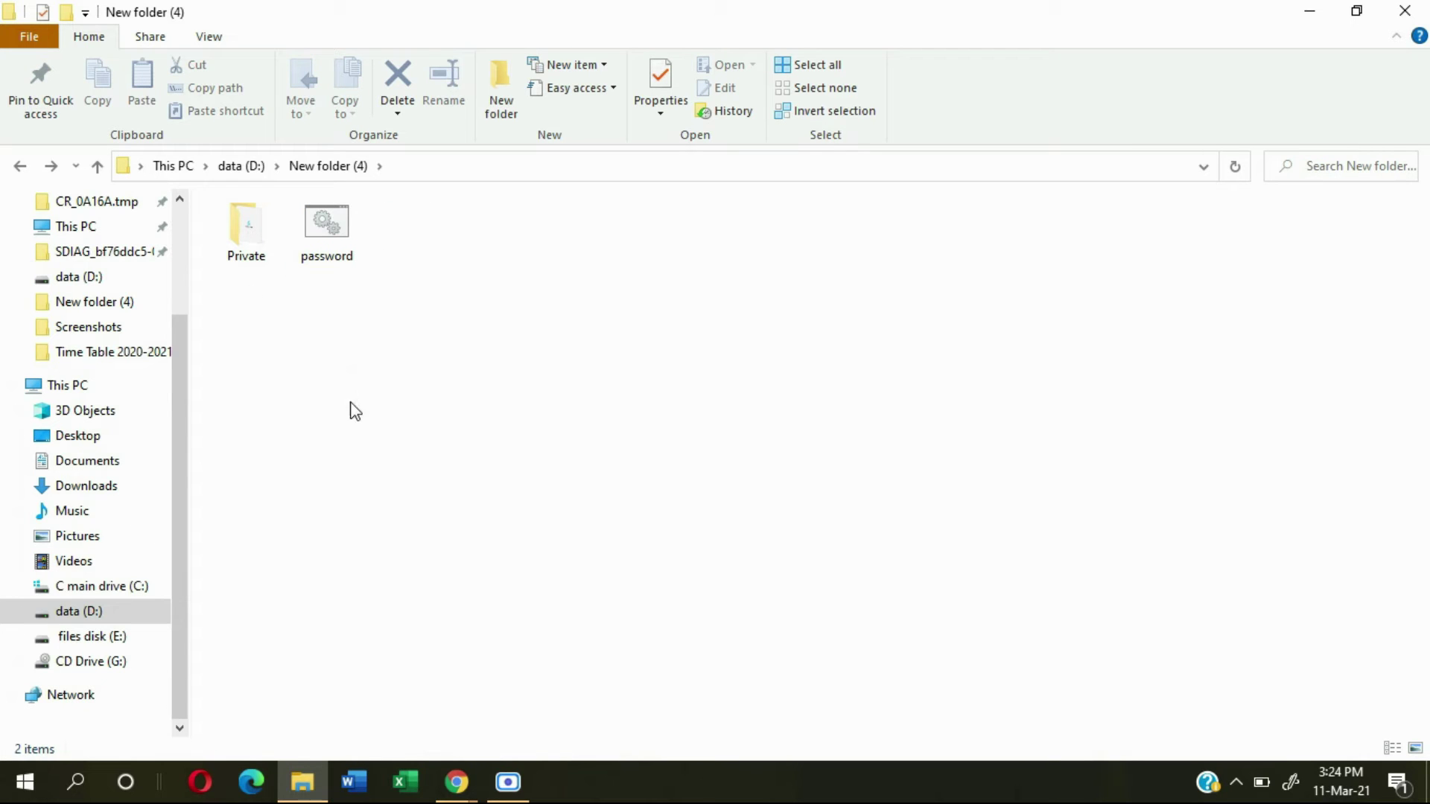
pyautogui.moveTo(363, 405); pyautogui.dragTo(712, 462)
pyautogui.doubleClick(322, 239)
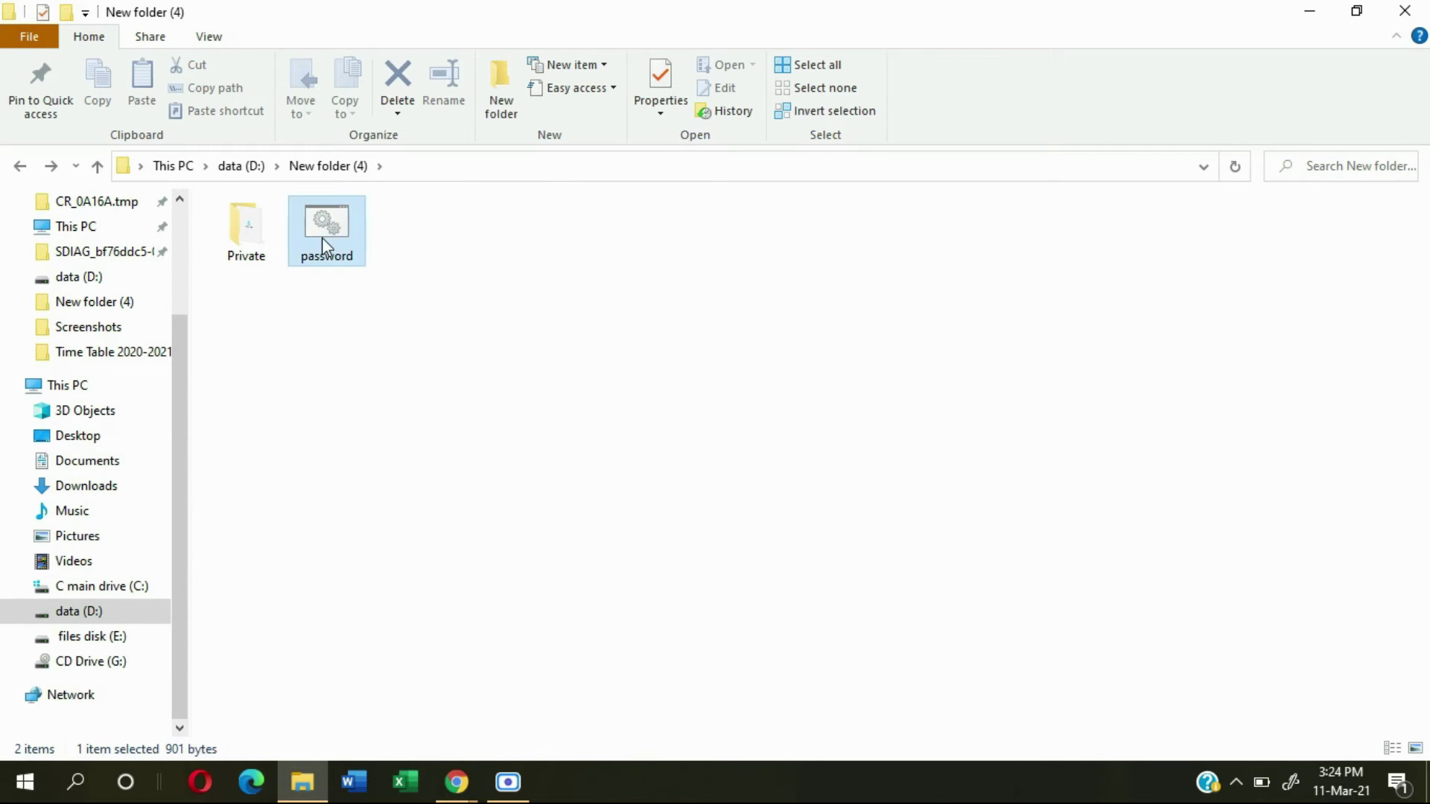
# Step: Answer Y at the batch file's lock prompt to hide the Private folder
pyautogui.moveTo(424, 179); pyautogui.dragTo(566, 283)
pyautogui.moveTo(476, 257); pyautogui.dragTo(283, 230)
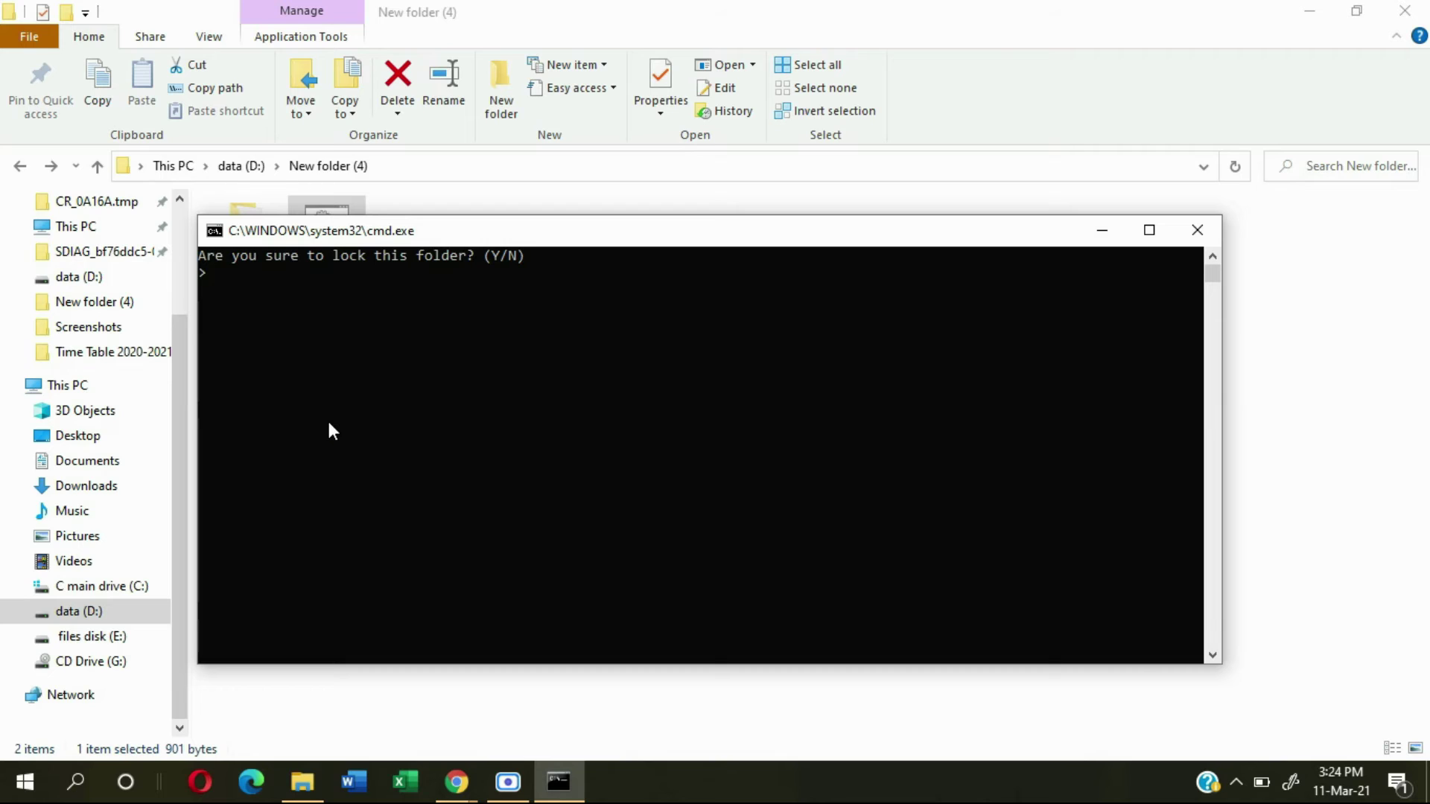
pyautogui.write('Y')
pyautogui.press('Return')
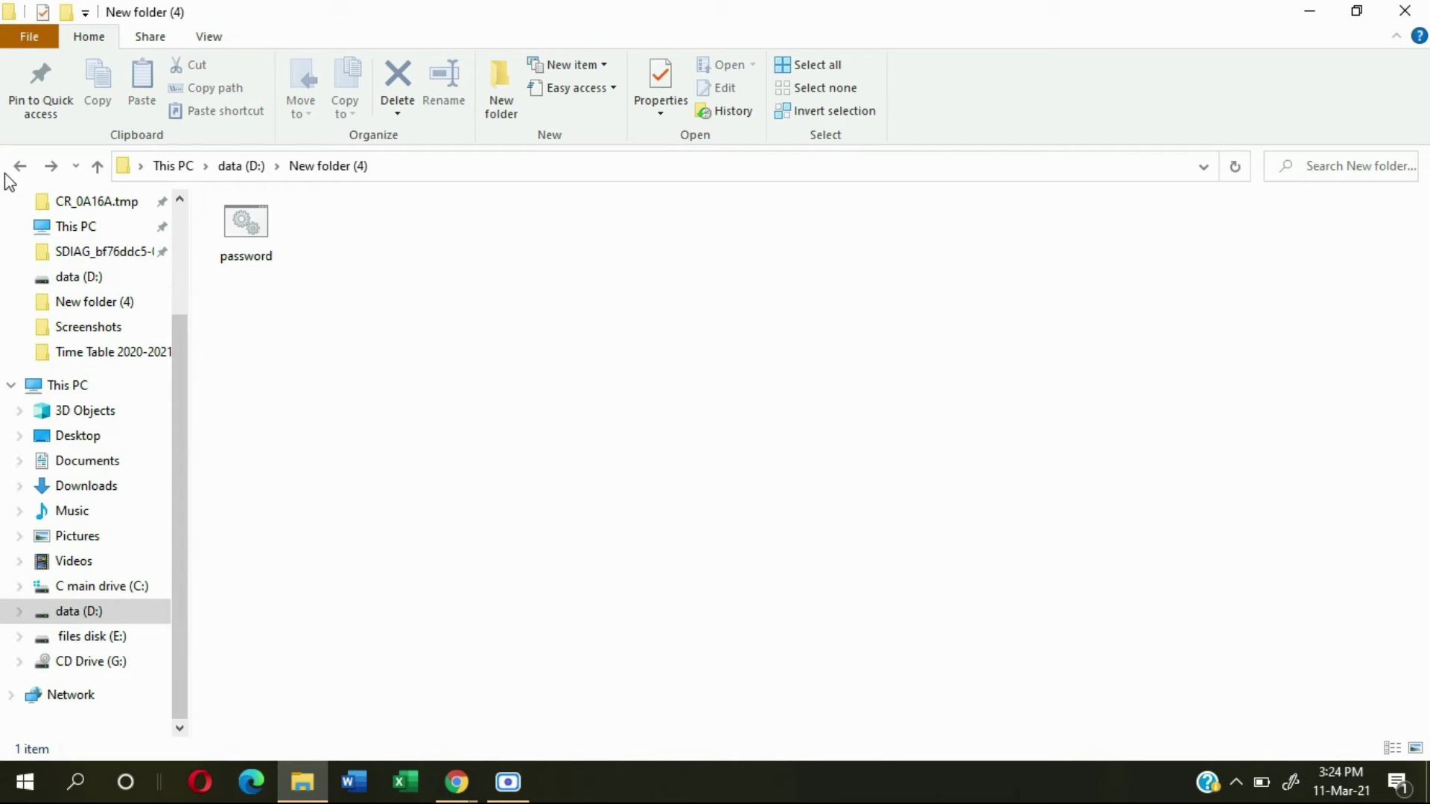
# Step: Run password.bat and submit the unlock password to restore the Private folder
pyautogui.doubleClick(246, 224)
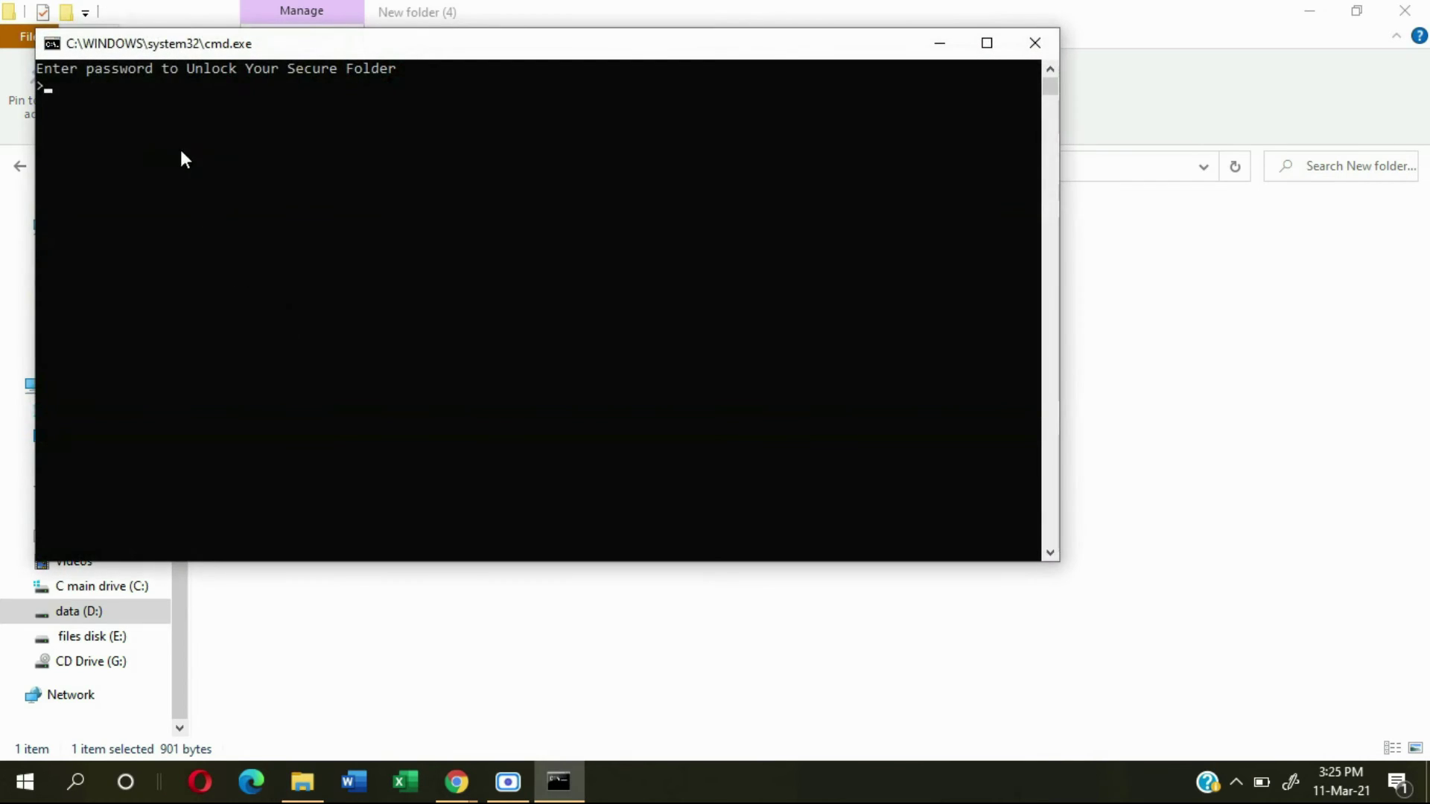
pyautogui.moveTo(110, 50); pyautogui.dragTo(253, 271)
pyautogui.moveTo(252, 325); pyautogui.dragTo(408, 247)
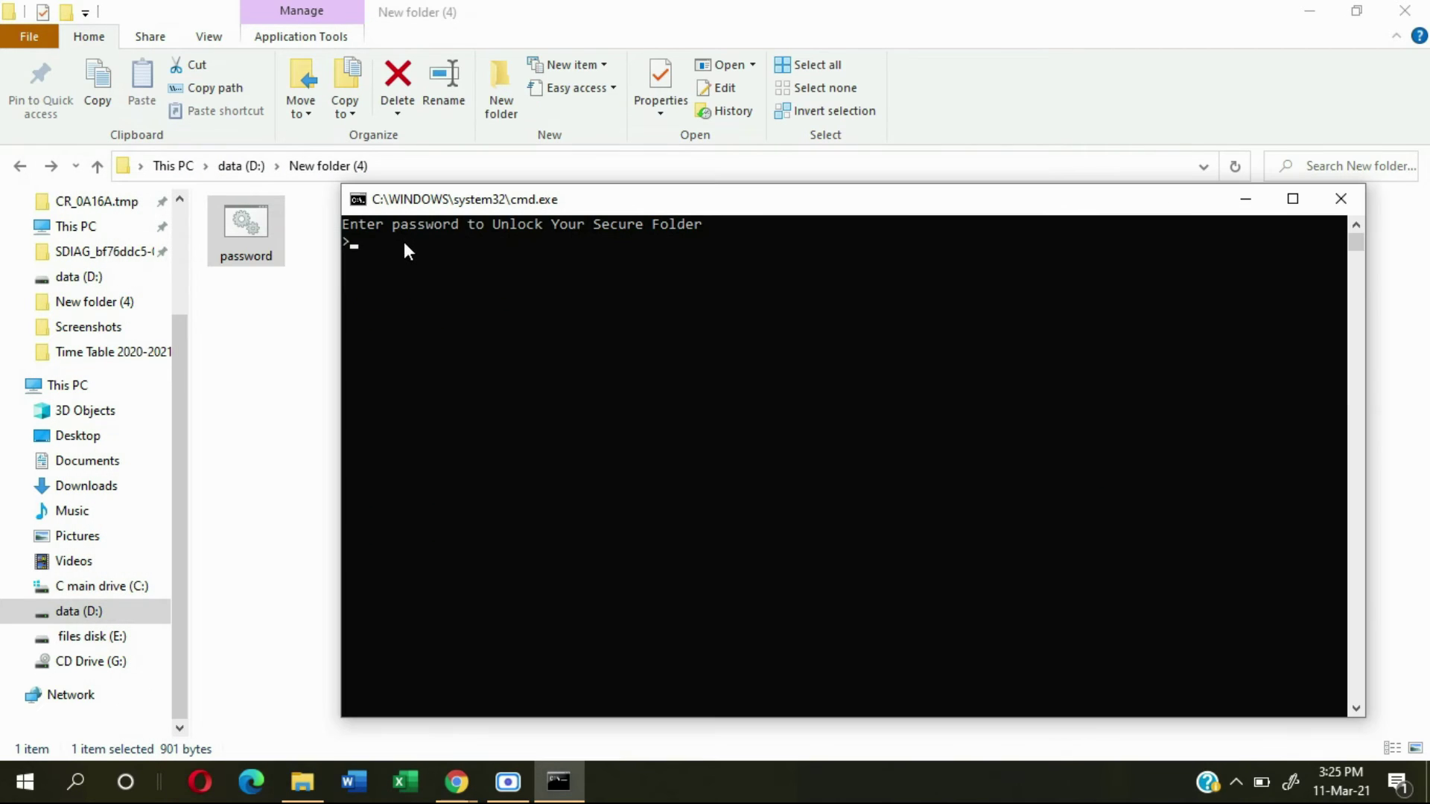
pyautogui.moveTo(425, 205); pyautogui.dragTo(402, 230)
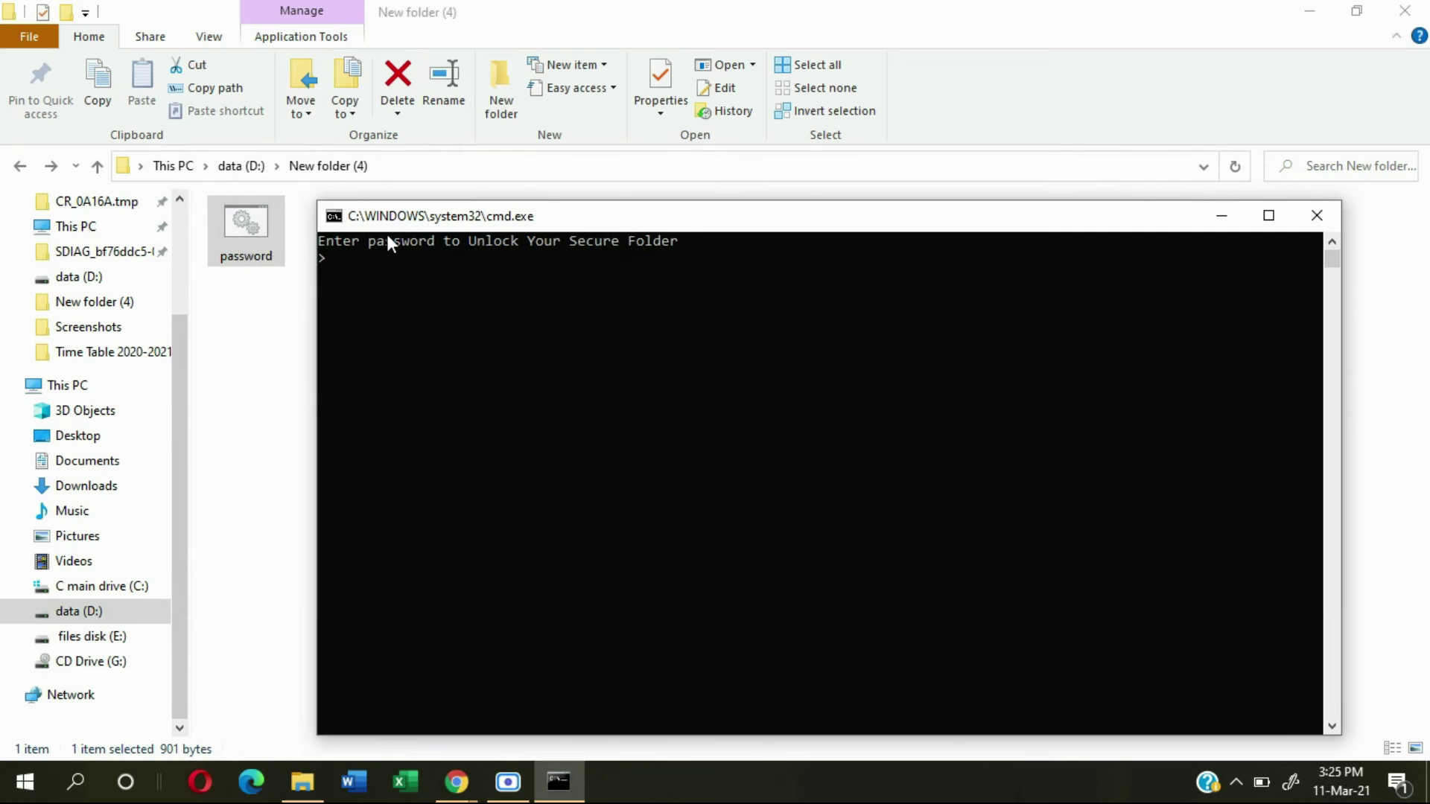
pyautogui.write('pass123')
pyautogui.press('Return')
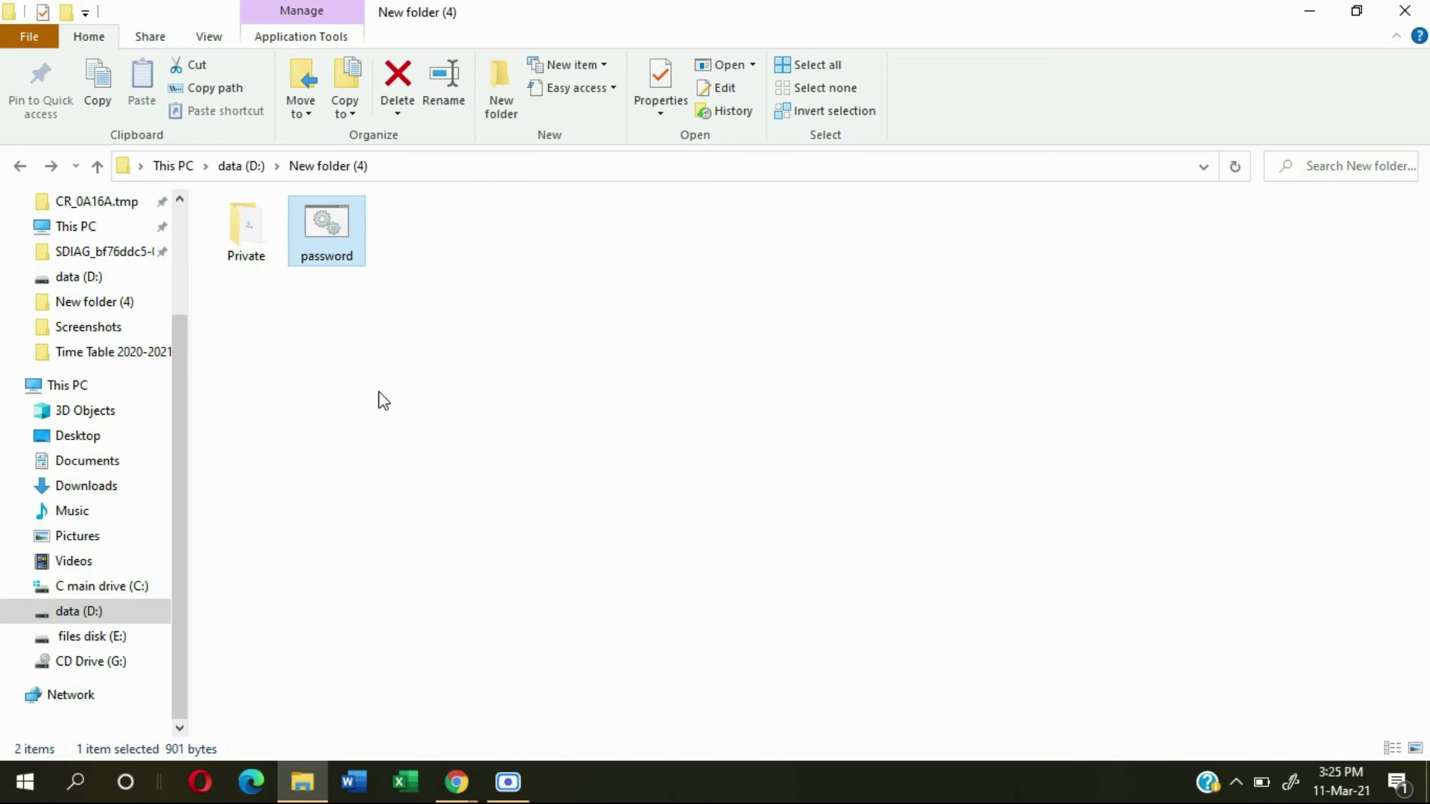
# Step: Open the Private folder to confirm the unnamed (3) image is inside
pyautogui.click(323, 367)
pyautogui.moveTo(266, 350); pyautogui.dragTo(244, 223)
pyautogui.doubleClick(243, 224)
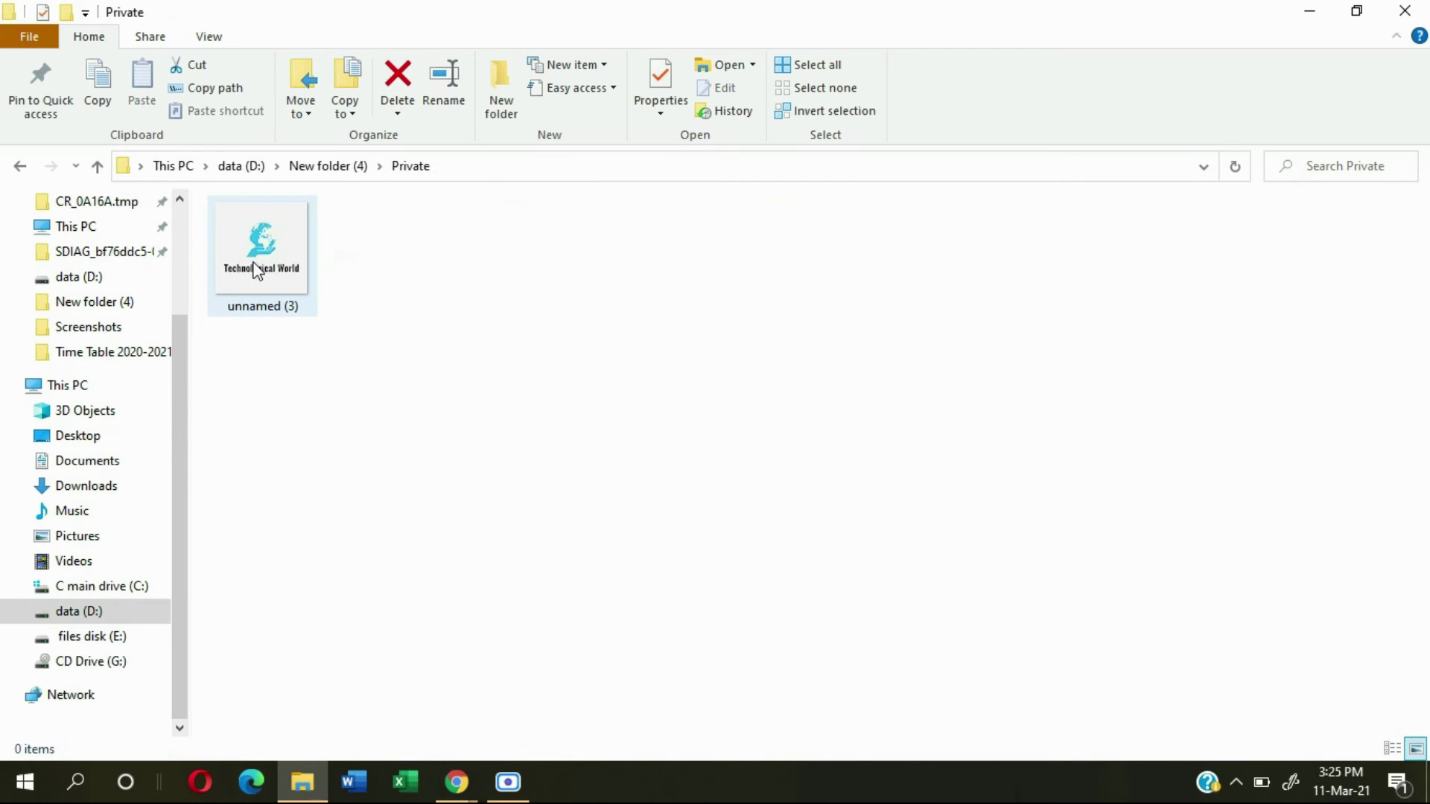
# Step: Go back to New folder (4) and run password.bat to lock Private again
pyautogui.click(20, 168)
pyautogui.click(310, 359)
pyautogui.moveTo(306, 341); pyautogui.dragTo(303, 278)
pyautogui.click(335, 229)
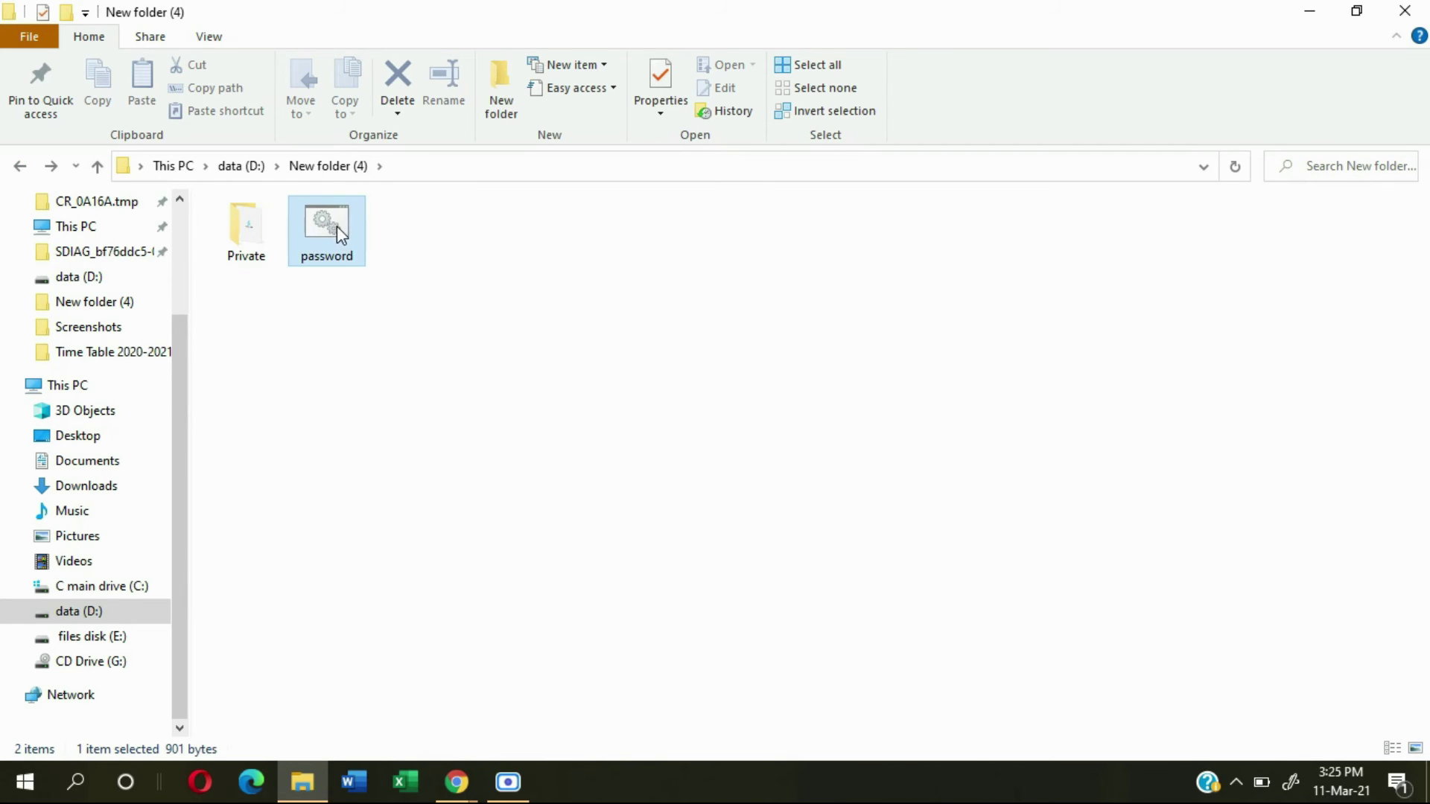
pyautogui.doubleClick(337, 226)
pyautogui.moveTo(275, 76); pyautogui.dragTo(381, 181)
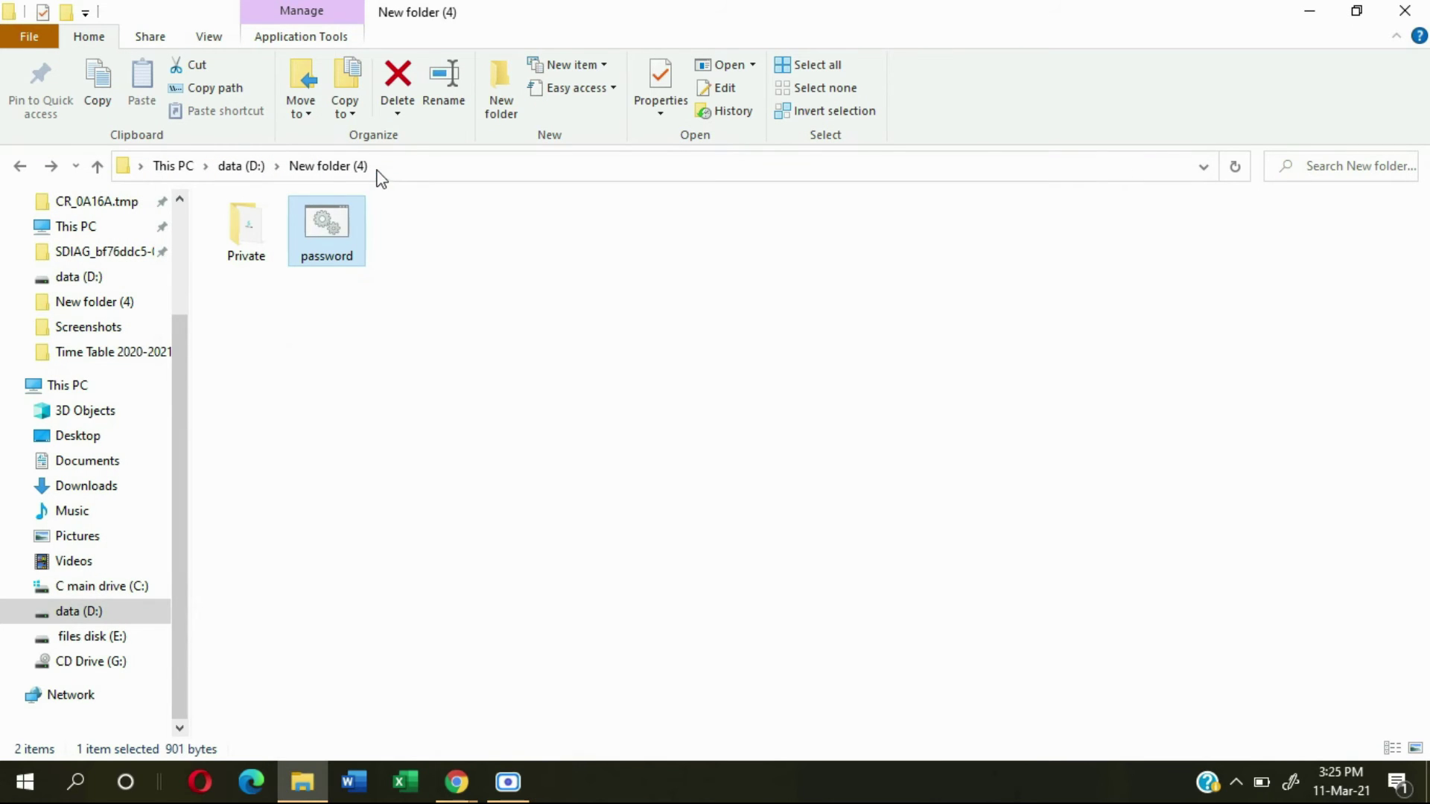
# Step: Navigate through C main drive to the data (D:) drive listing
pyautogui.click(309, 398)
pyautogui.moveTo(284, 344); pyautogui.dragTo(521, 532)
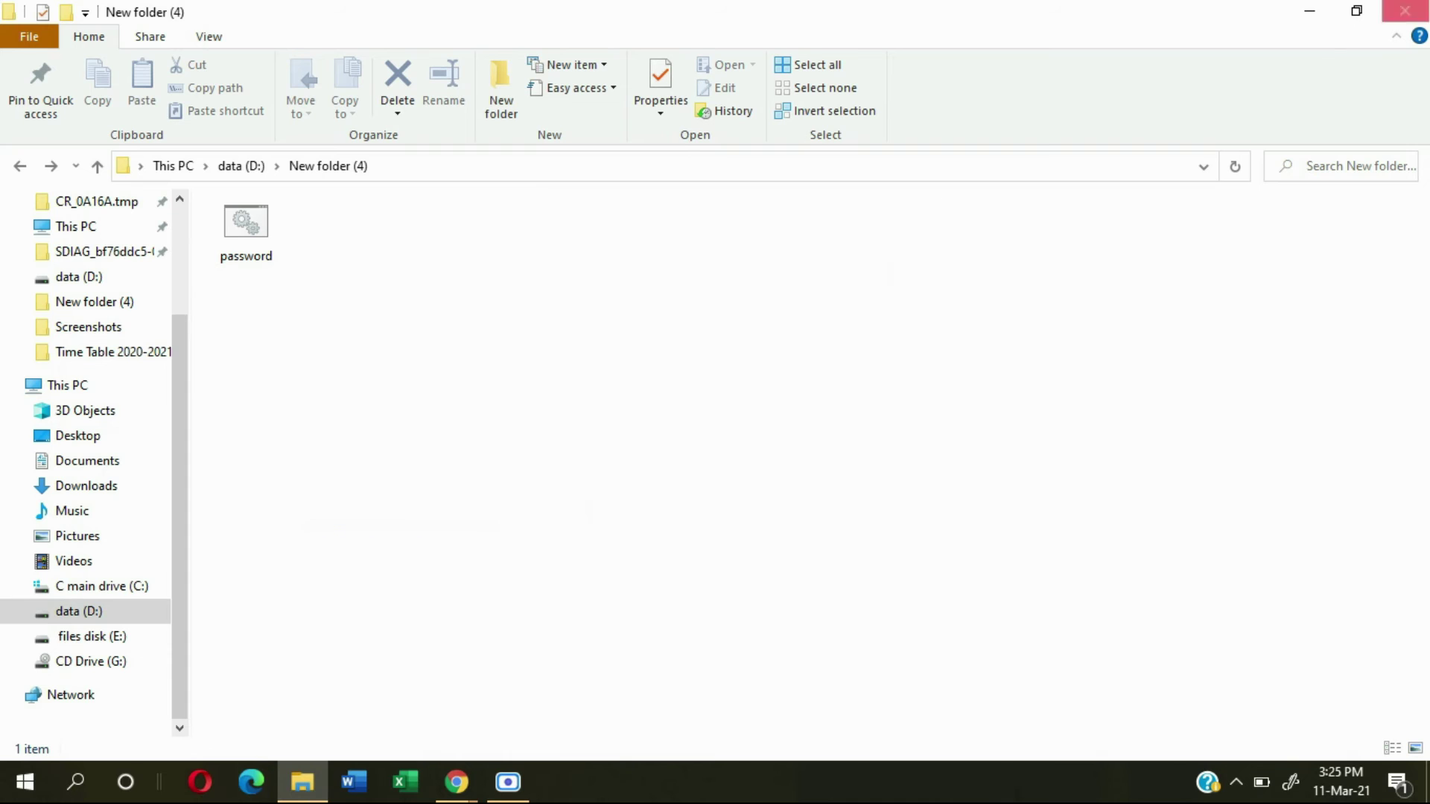
pyautogui.click(78, 588)
pyautogui.click(104, 612)
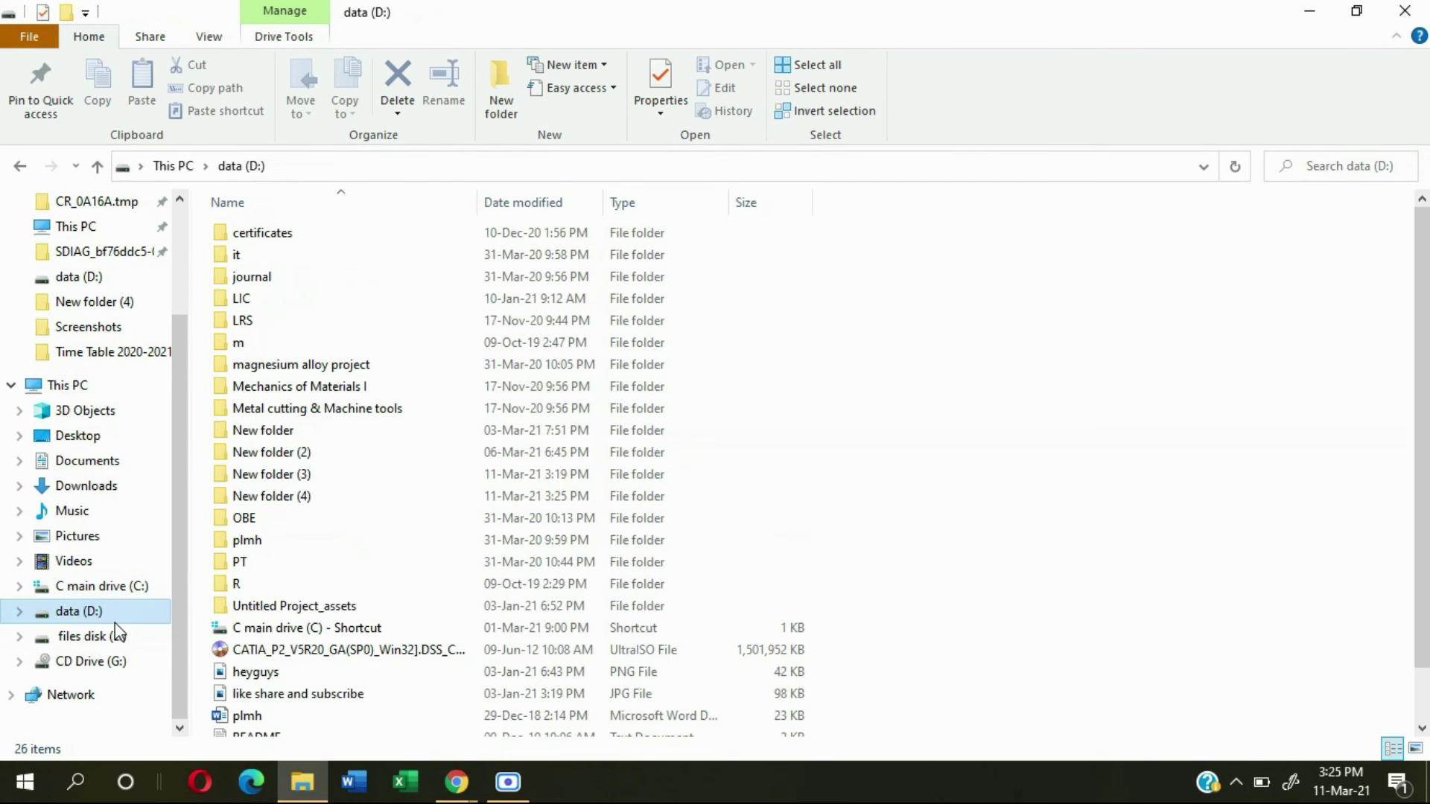
# Step: In New folder (4), run password.bat and enter the unlock password to reveal Private
pyautogui.doubleClick(303, 495)
pyautogui.doubleClick(252, 235)
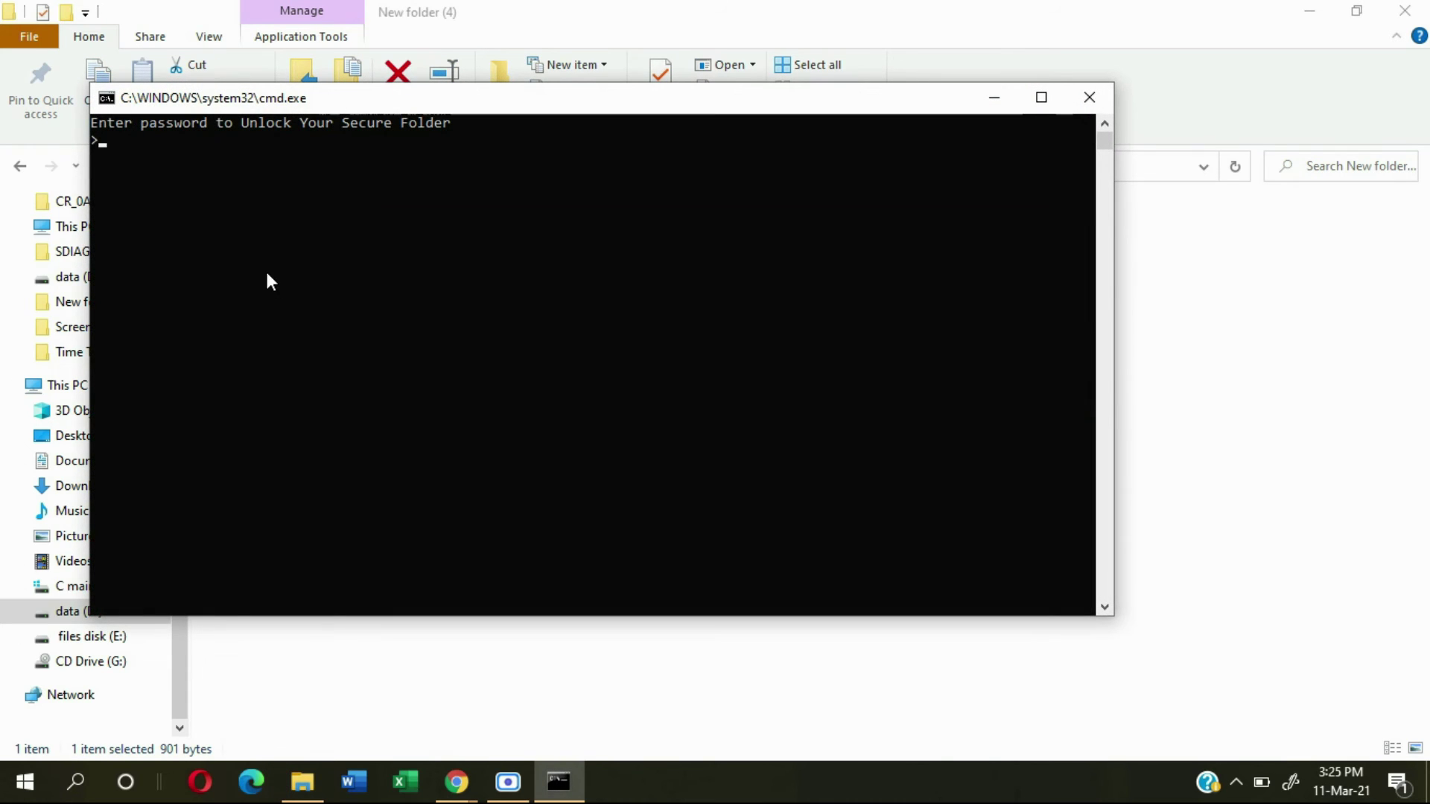
pyautogui.write('pass123')
pyautogui.press('Return')
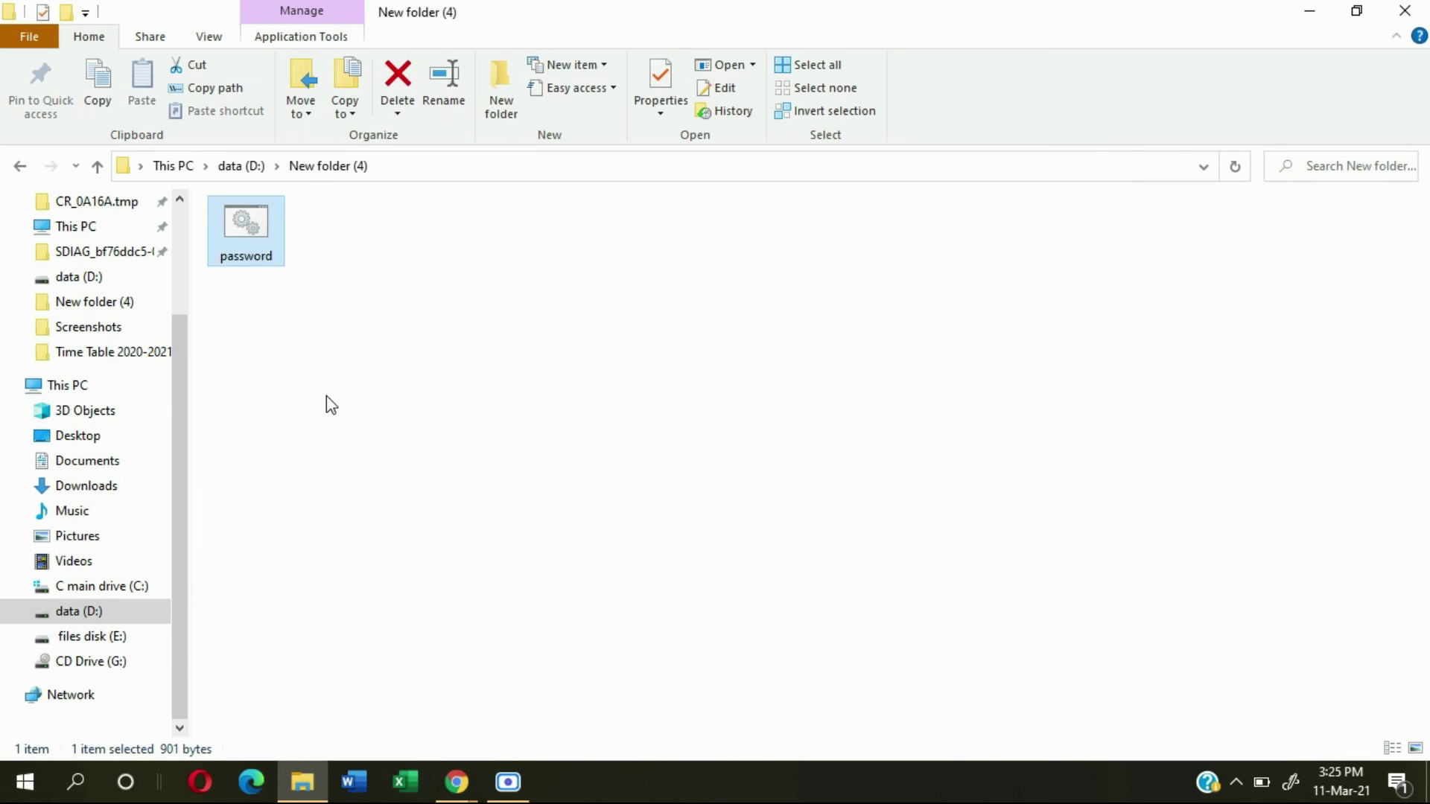
# Step: Open the Private folder to check that the unnamed (3) image is there
pyautogui.click(306, 386)
pyautogui.click(254, 223)
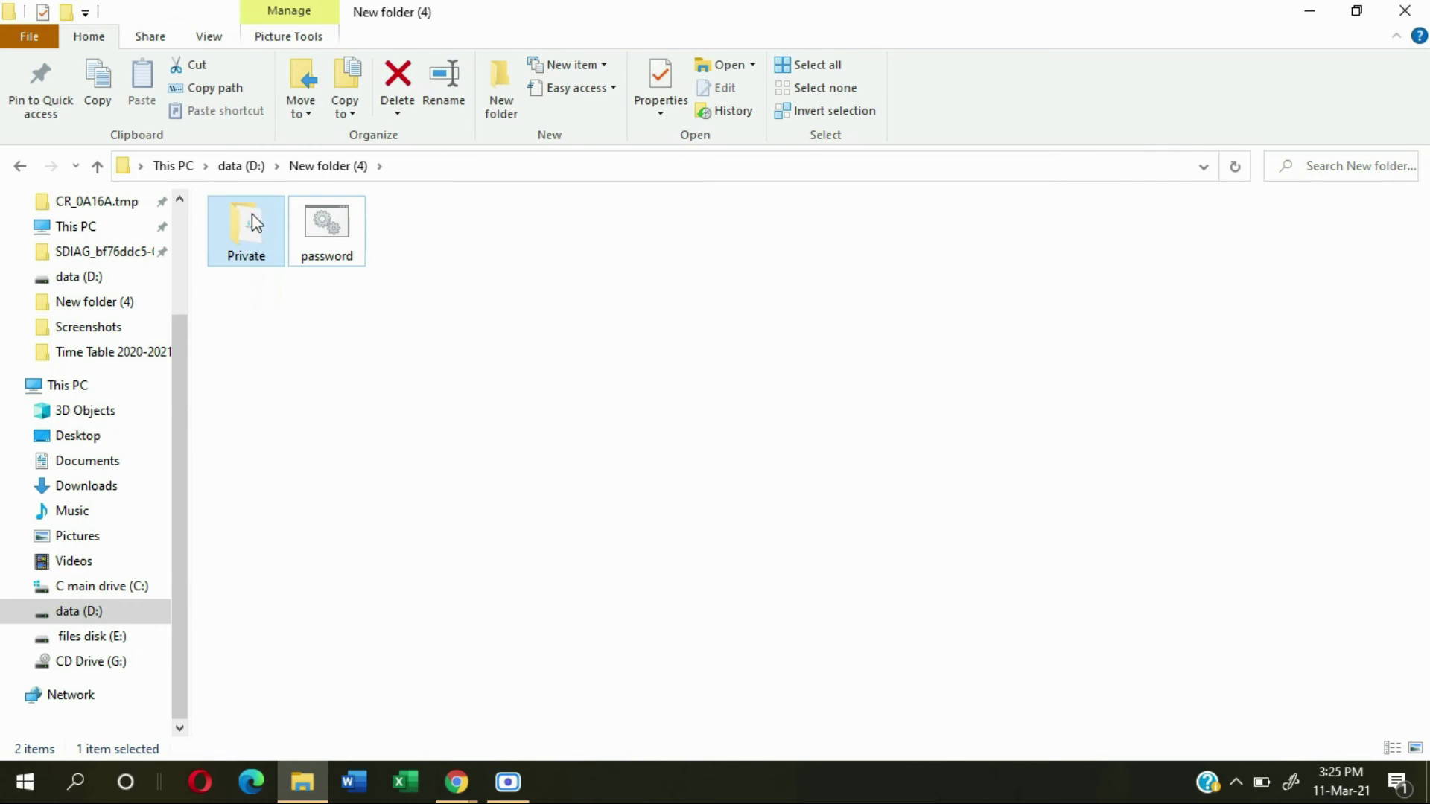
pyautogui.doubleClick(255, 228)
pyautogui.click(19, 166)
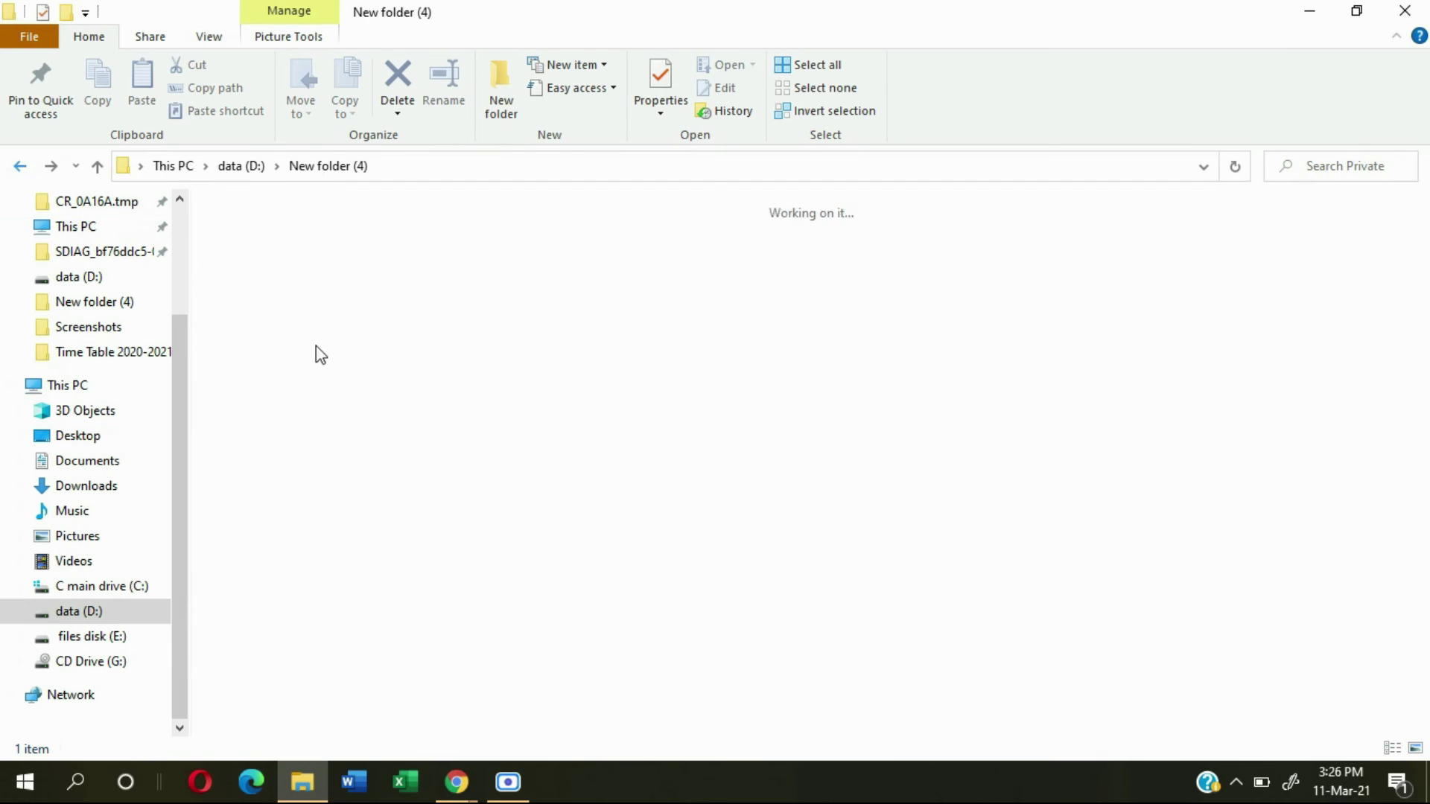
pyautogui.moveTo(274, 343); pyautogui.dragTo(255, 255)
pyautogui.doubleClick(255, 249)
pyautogui.moveTo(251, 376); pyautogui.dragTo(344, 294)
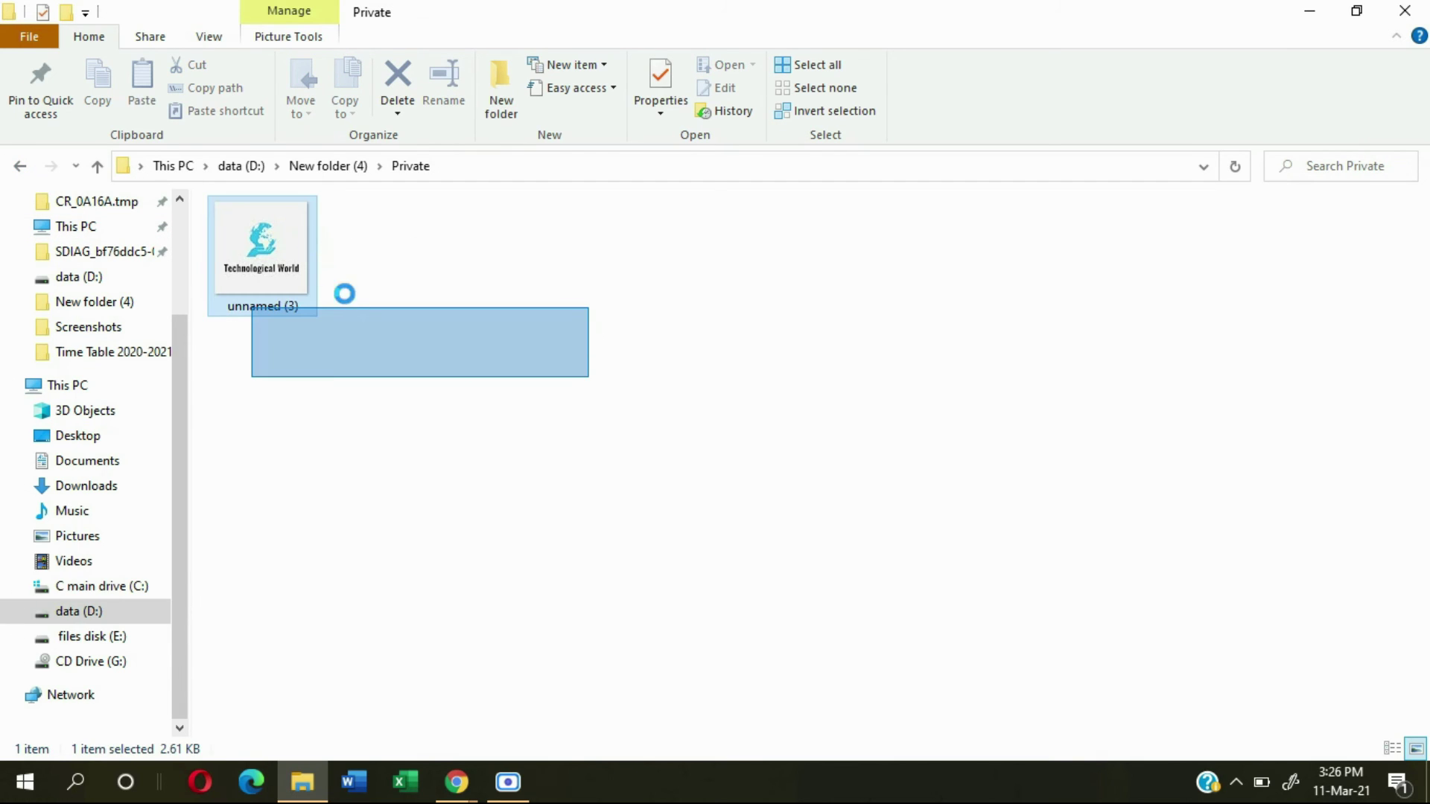
# Step: Go back to New folder (4) and run password.bat to start relocking Private
pyautogui.click(19, 165)
pyautogui.click(370, 403)
pyautogui.doubleClick(326, 236)
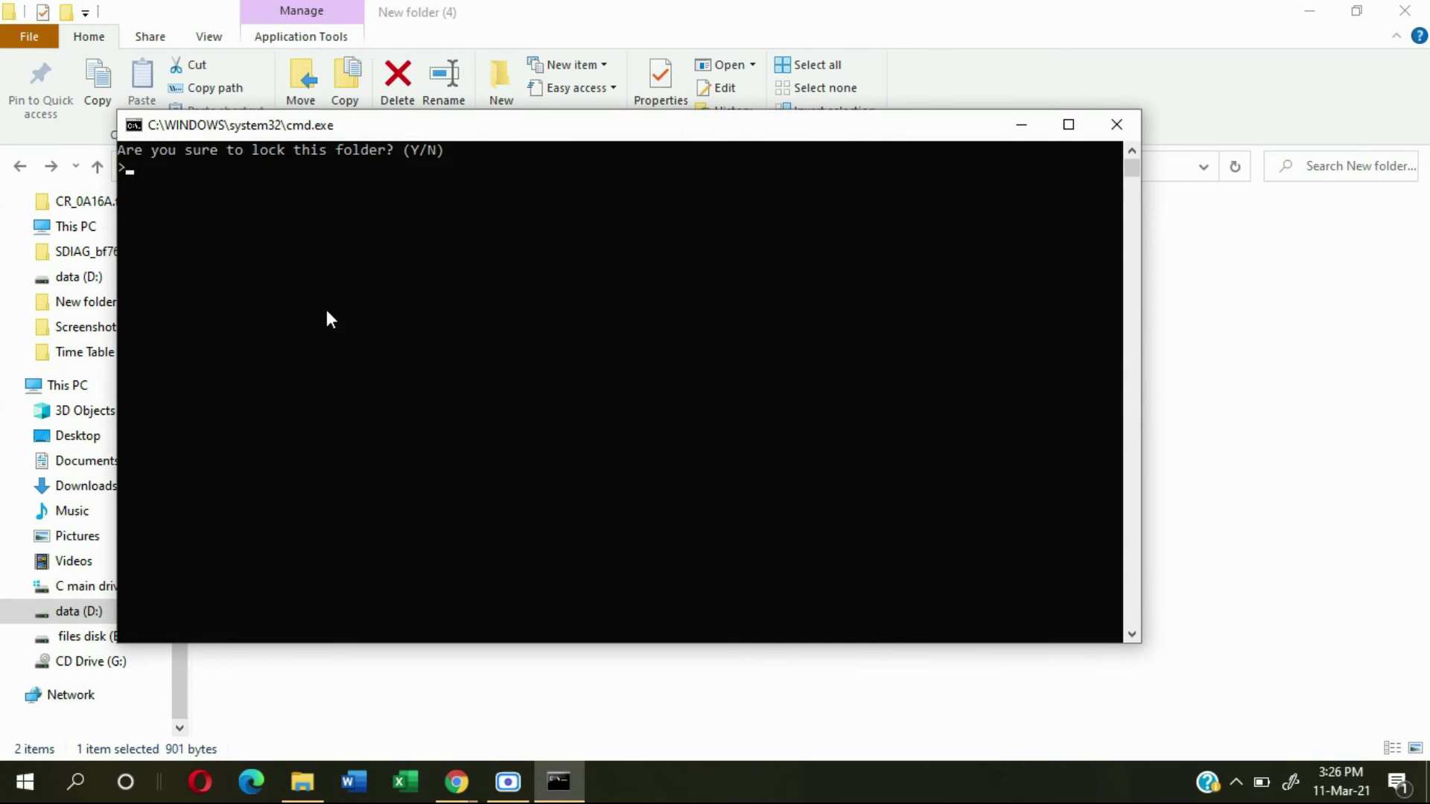
# Step: Answer y at the lock prompt to hide the Private folder, leaving only password visible
pyautogui.moveTo(227, 131); pyautogui.dragTo(375, 282)
pyautogui.write('y')
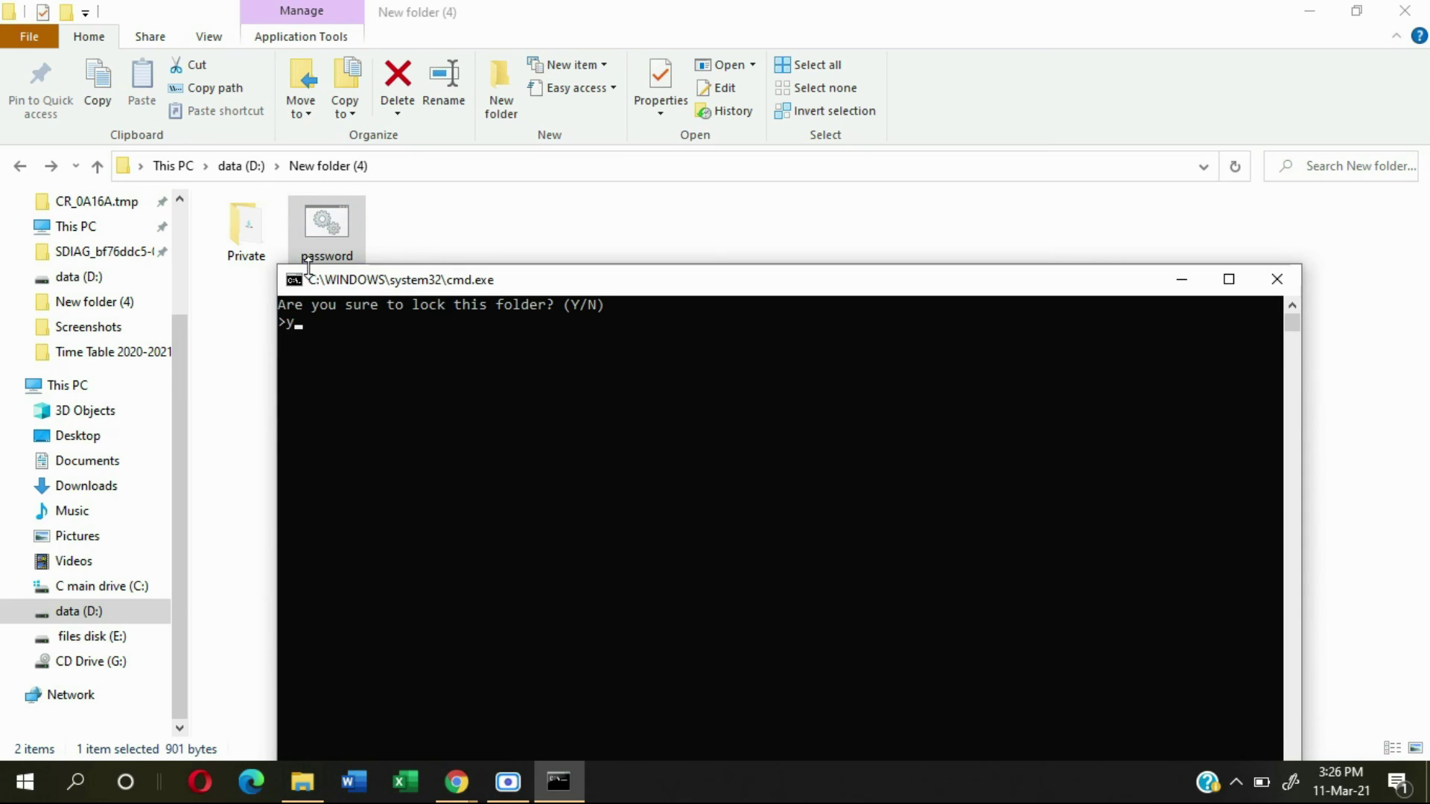
pyautogui.press('Return')
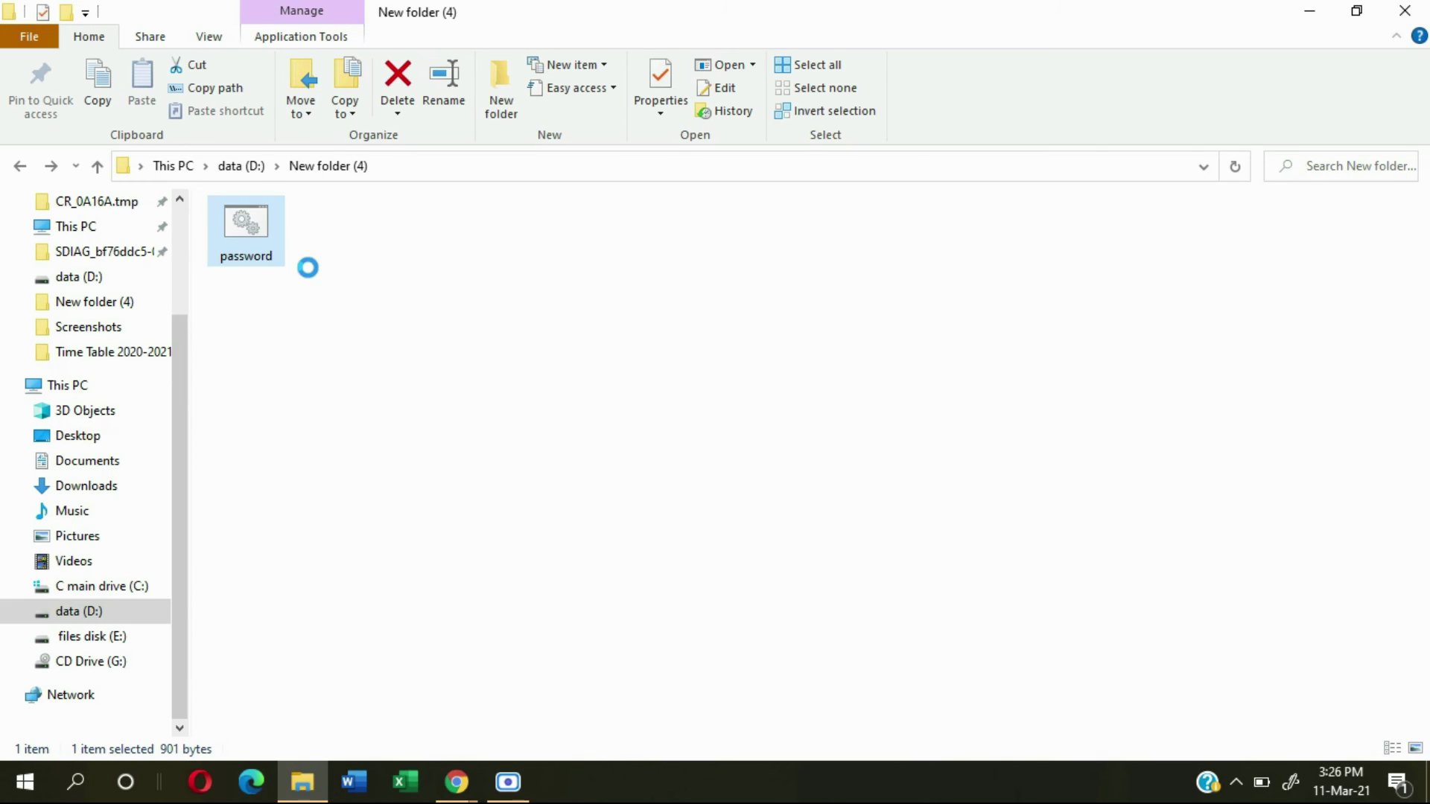